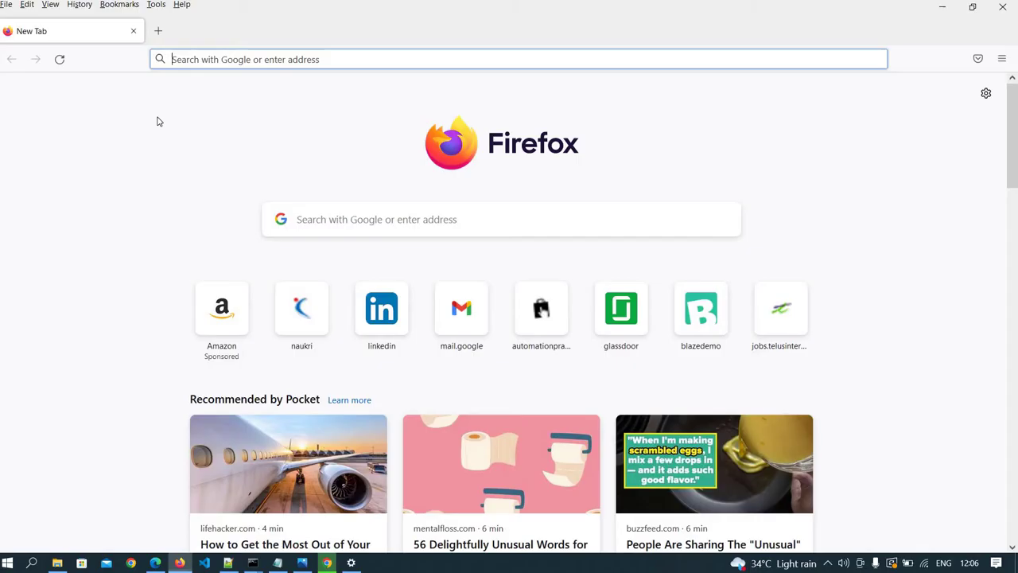
Search the web for "download node js for windows" and open the Node.js download page from the results.
text(dow)
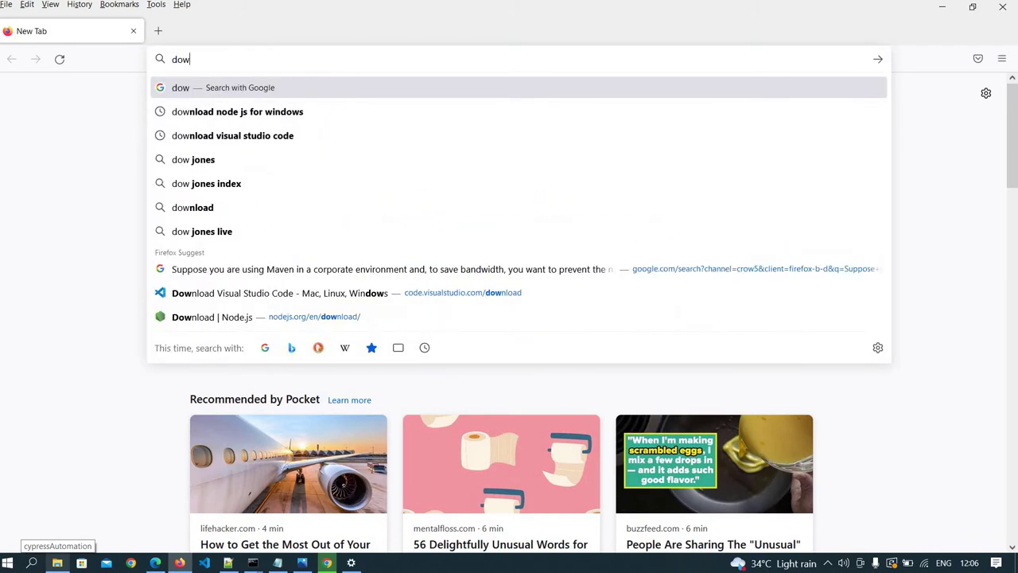
key(Down)
key(Return)
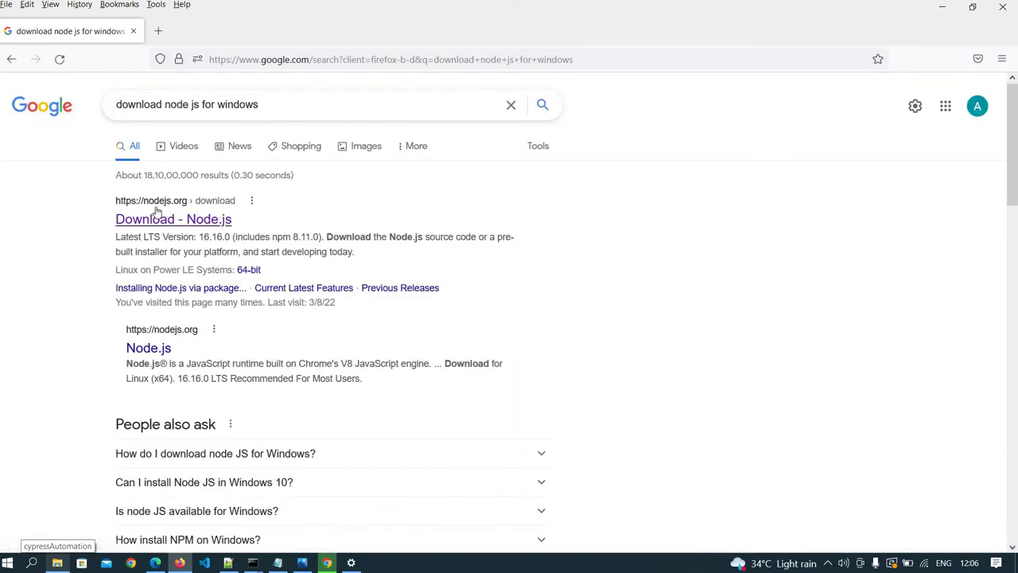
click(177, 219)
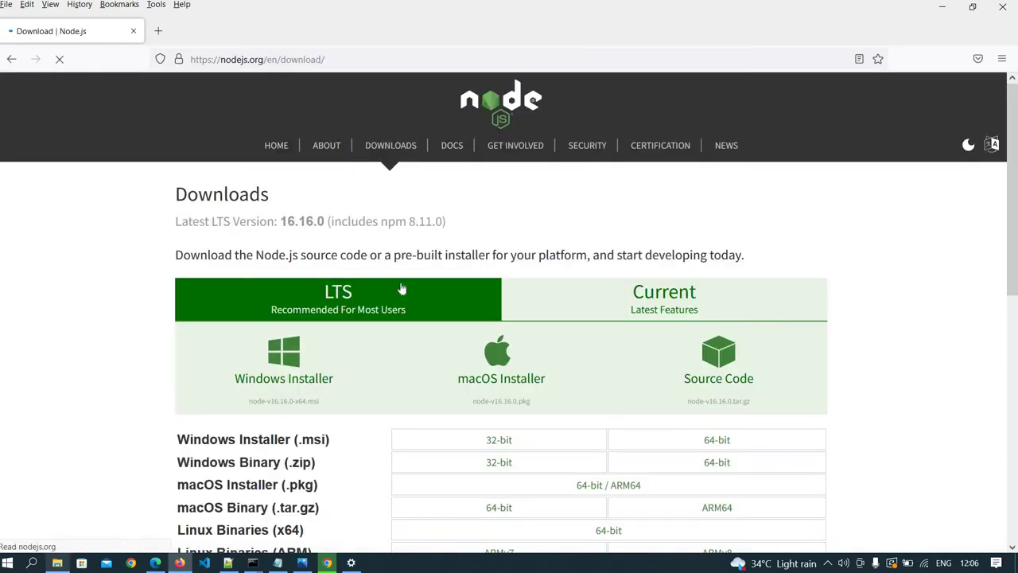
Look through the Node.js installer table and highlight the Windows Installer (.msi) entry.
scroll(346, 317, down, 2)
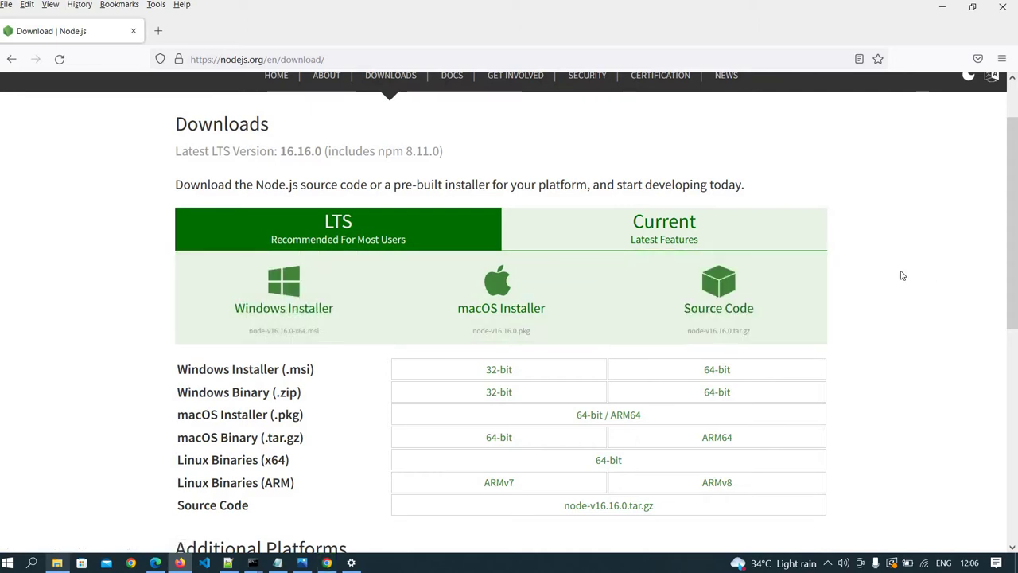
scroll(902, 275, down, 2)
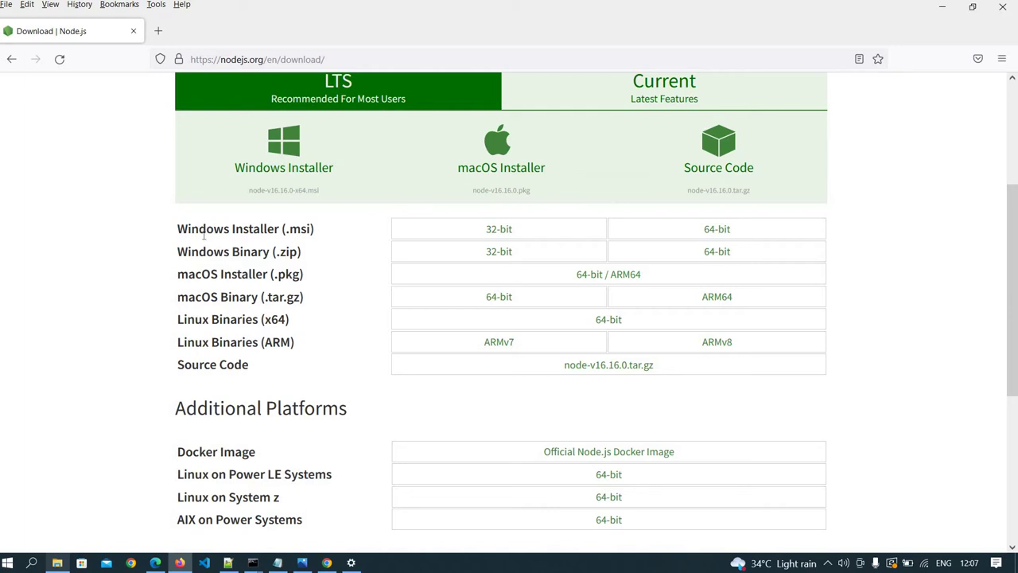
drag(315, 229, 178, 232)
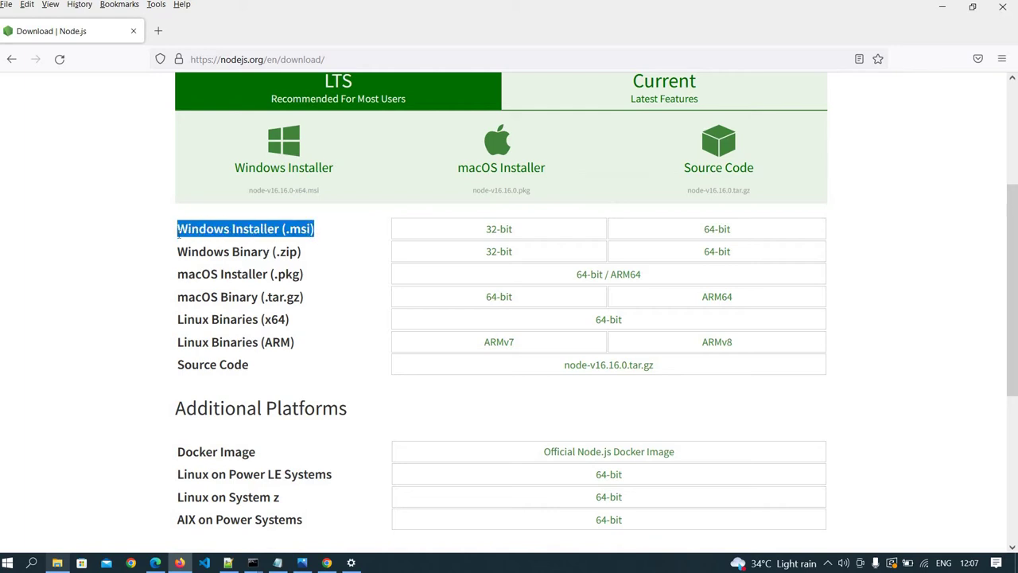
click(124, 241)
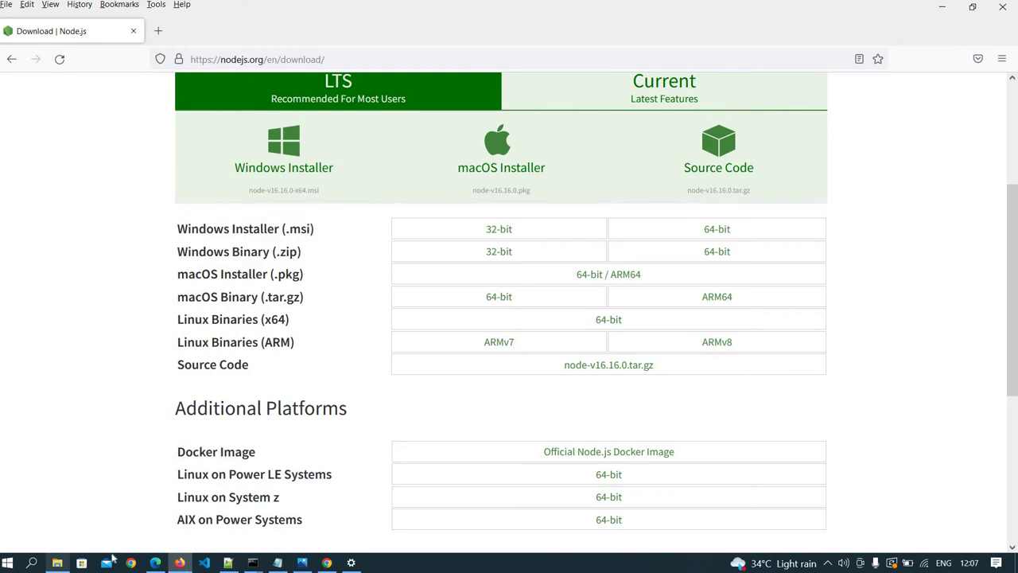
Open Command Prompt, check the installed Node.js version with Node -v and highlight the returned version.
click(31, 562)
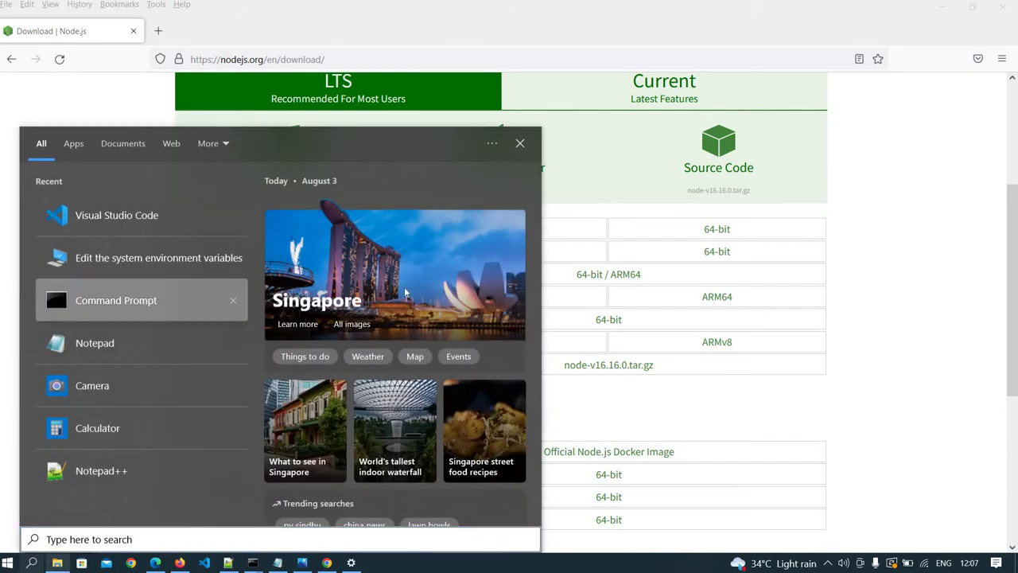
click(150, 293)
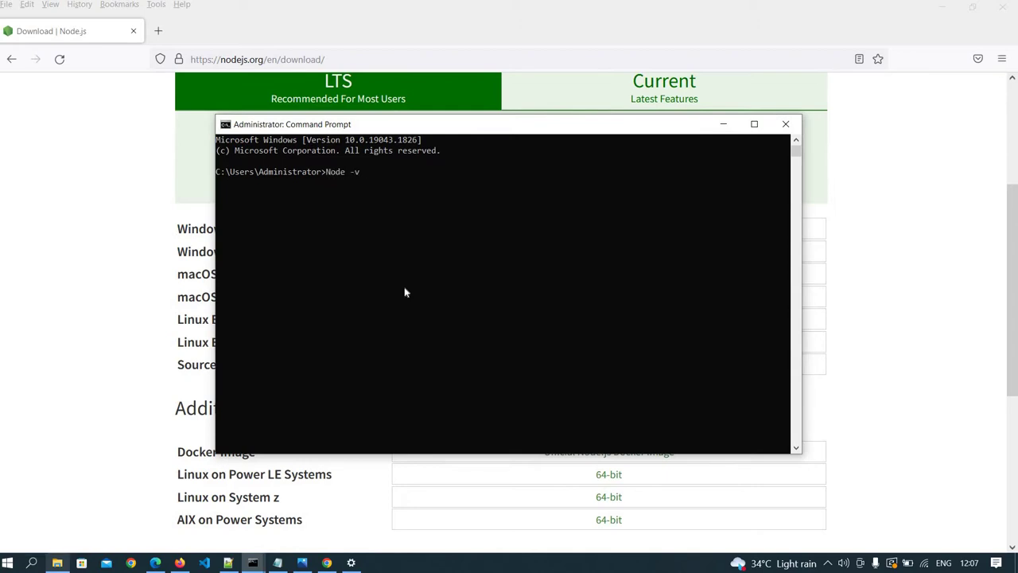
text(-v)
key(Return)
drag(227, 185, 209, 182)
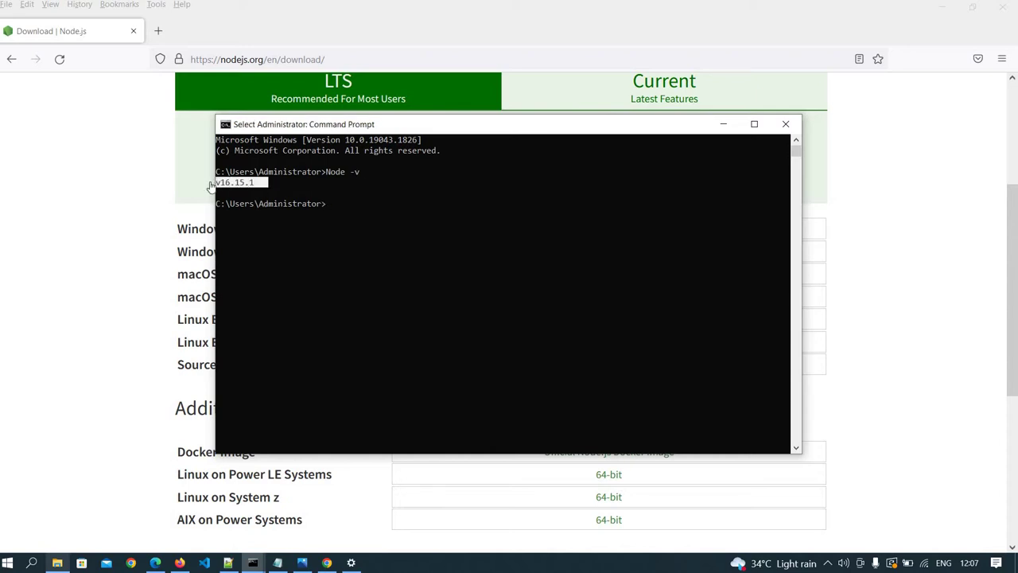
click(90, 196)
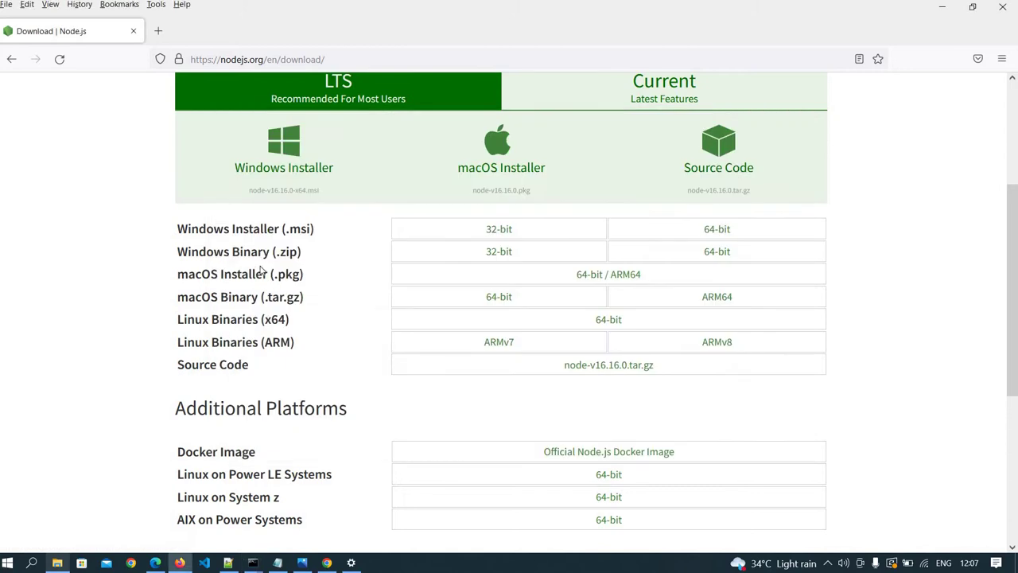
Highlight the latest LTS version number on the Node.js downloads page for comparison.
scroll(316, 221, up, 3)
drag(323, 222, 280, 223)
click(108, 236)
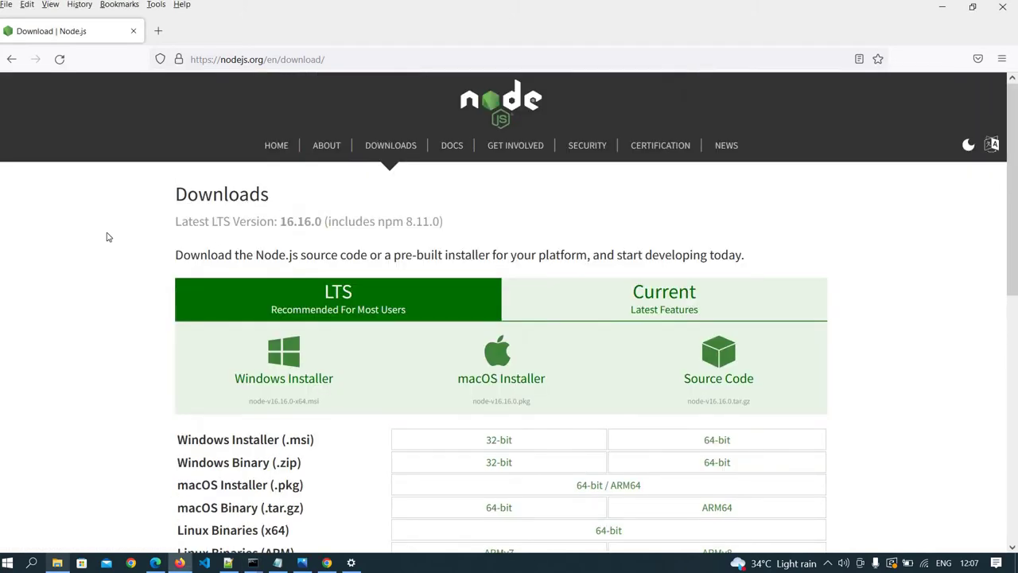
scroll(199, 414, down, 2)
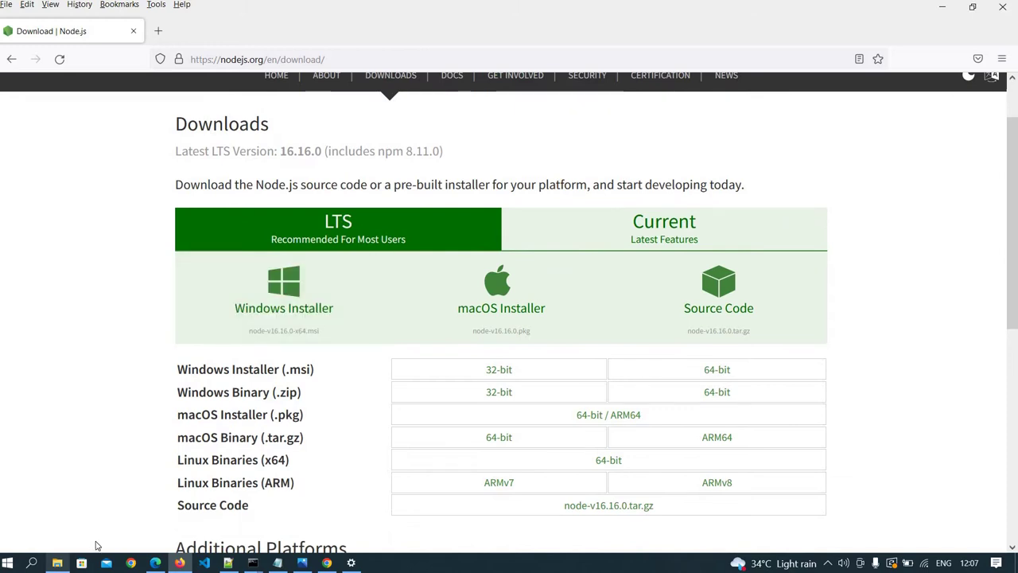
Switch to File Explorer, open the nodejs folder in Program Files on drive C and copy its full path.
click(57, 563)
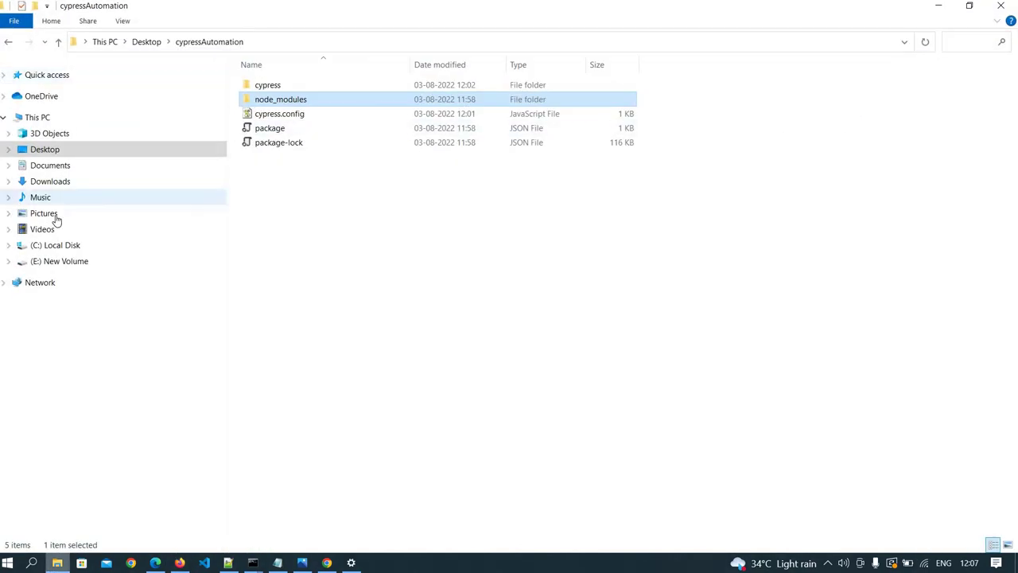
click(48, 246)
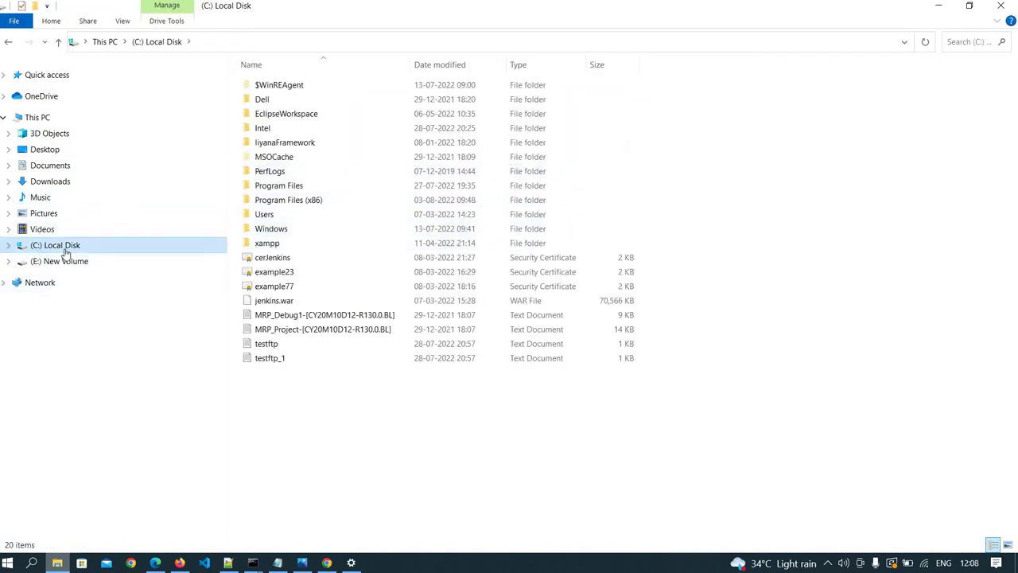
double_click(278, 186)
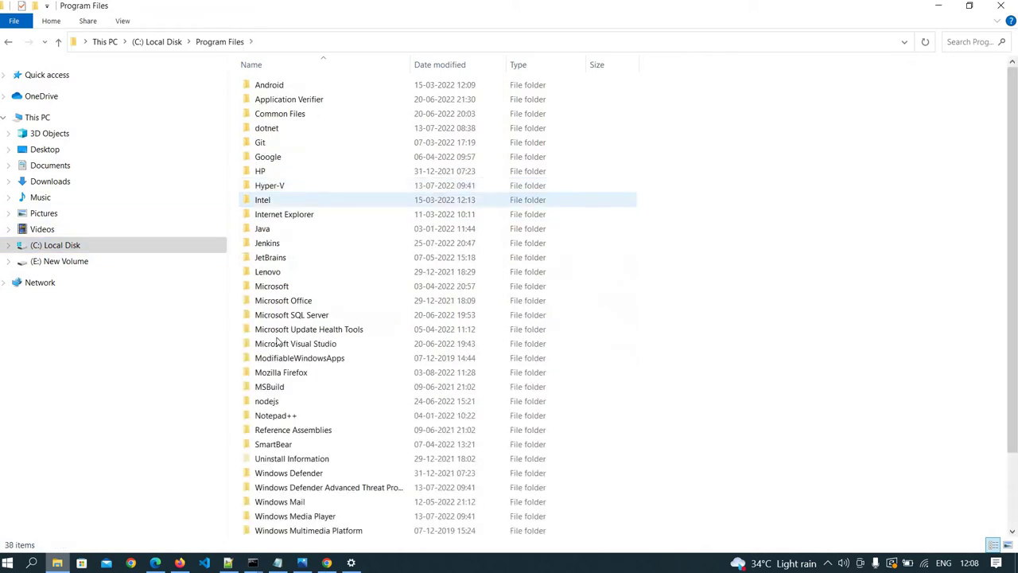
double_click(279, 402)
click(408, 38)
key(ctrl+c)
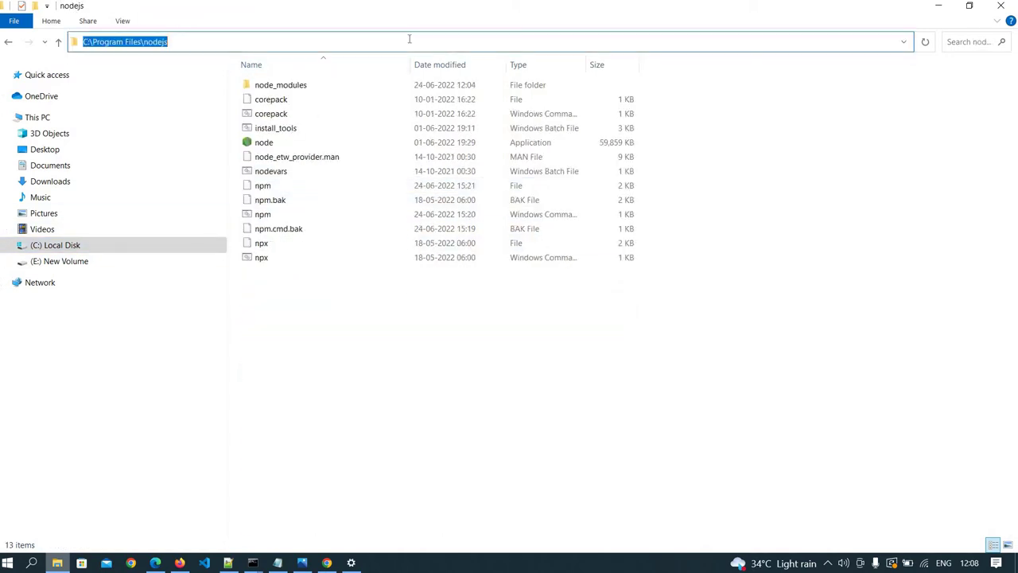
Find the system environment variable settings with the search term "env" and open the Environment Variables dialog.
click(34, 562)
text(env)
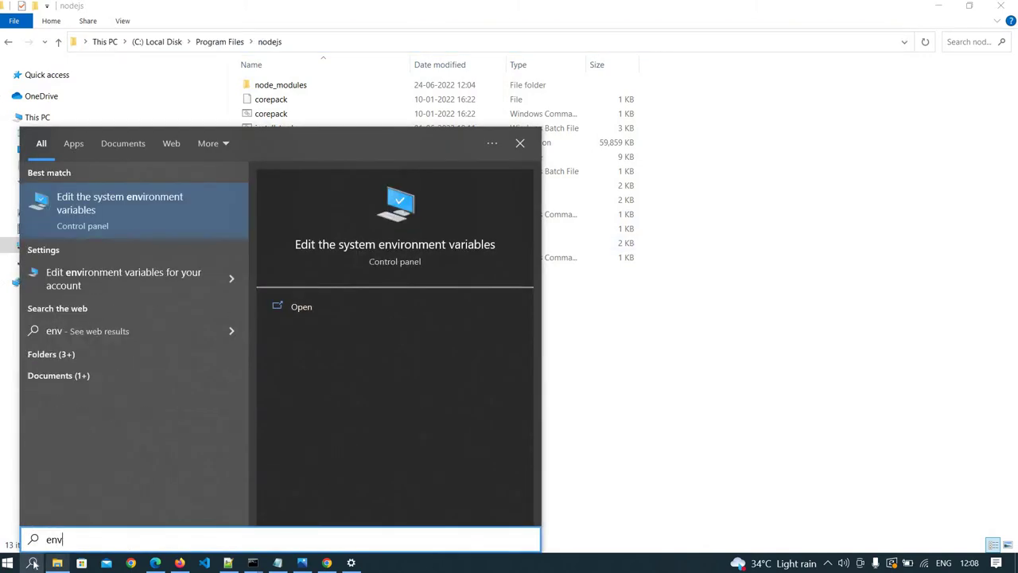
key(Return)
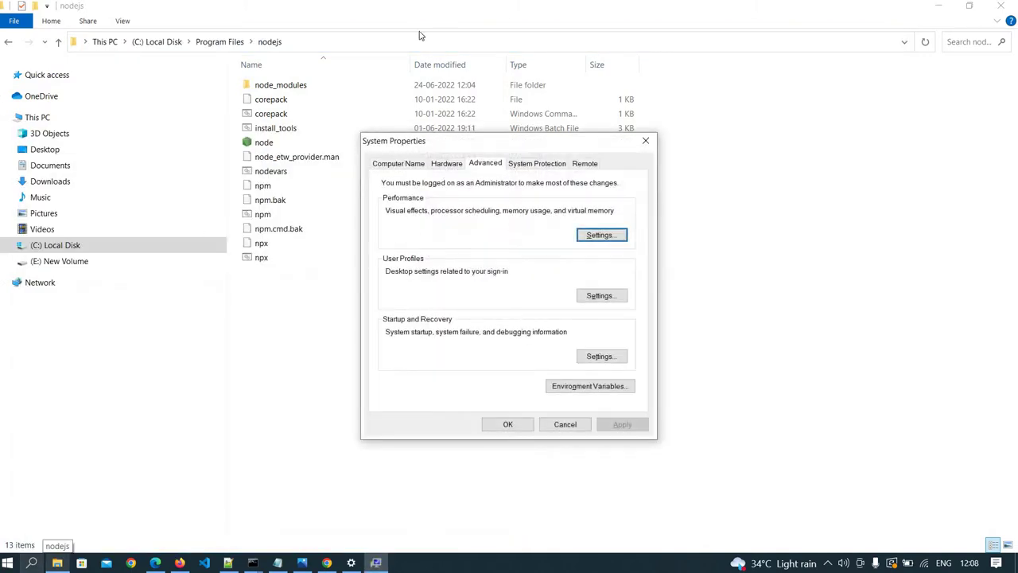
click(565, 386)
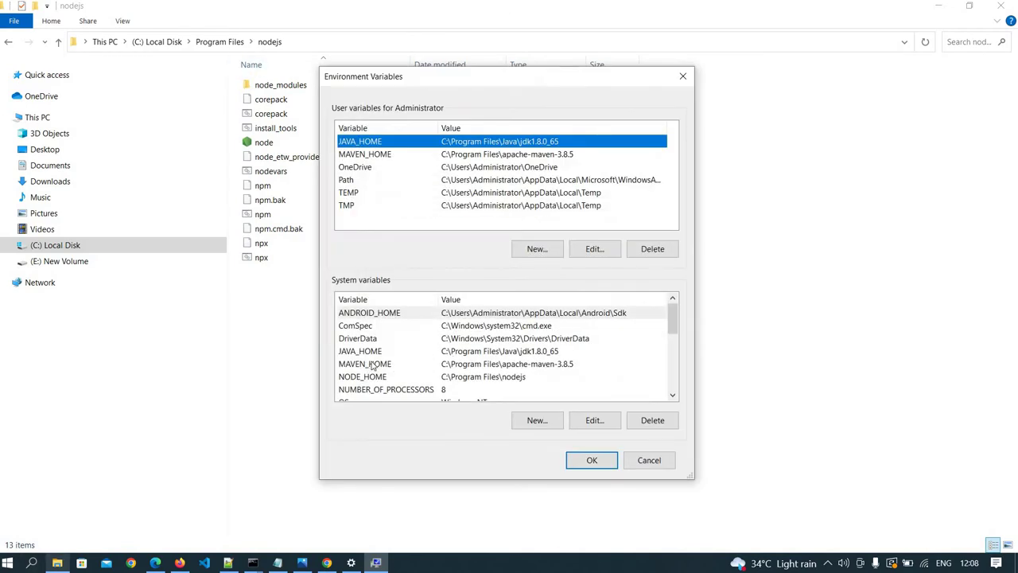
Try to add a system variable named Node_Home with the value C:\Program Files\nodejs.
click(535, 420)
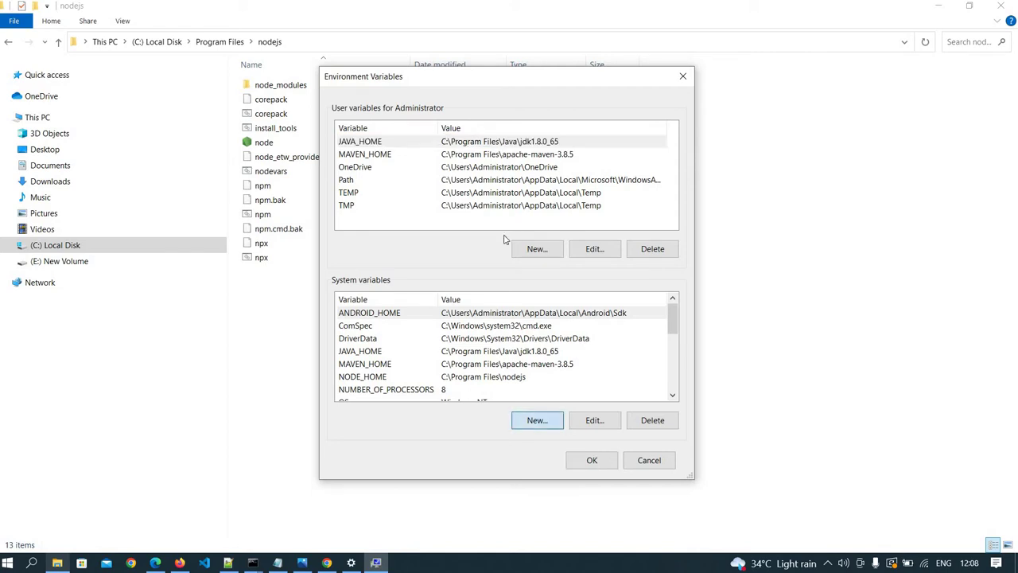
text(Node_Home)
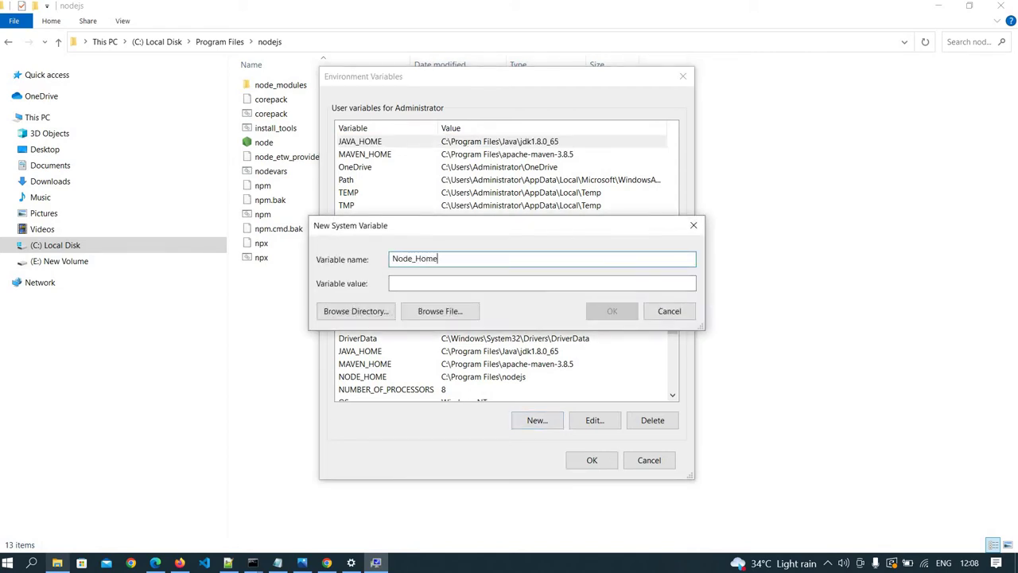
click(542, 283)
key(ctrl+v)
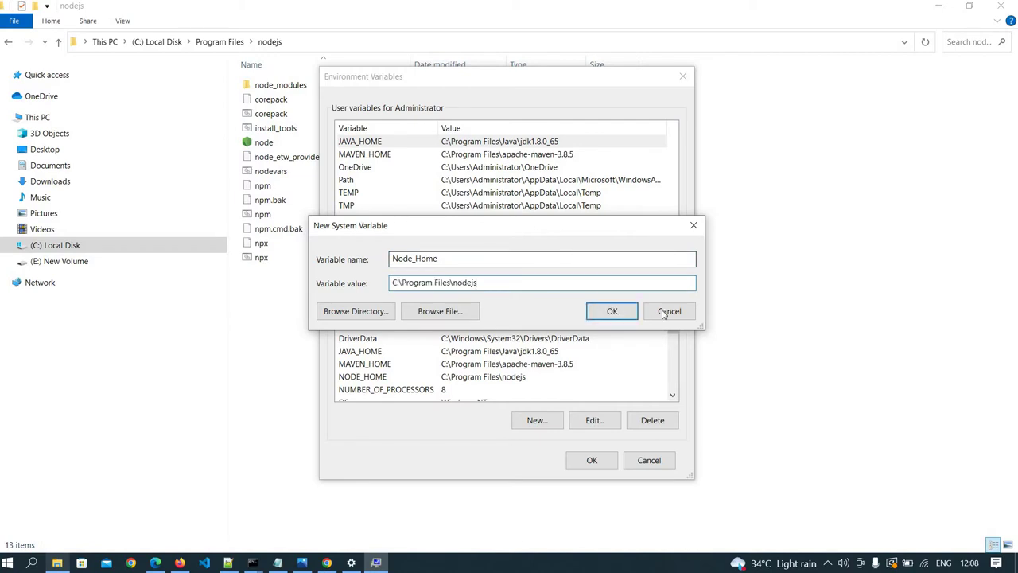
key(Return)
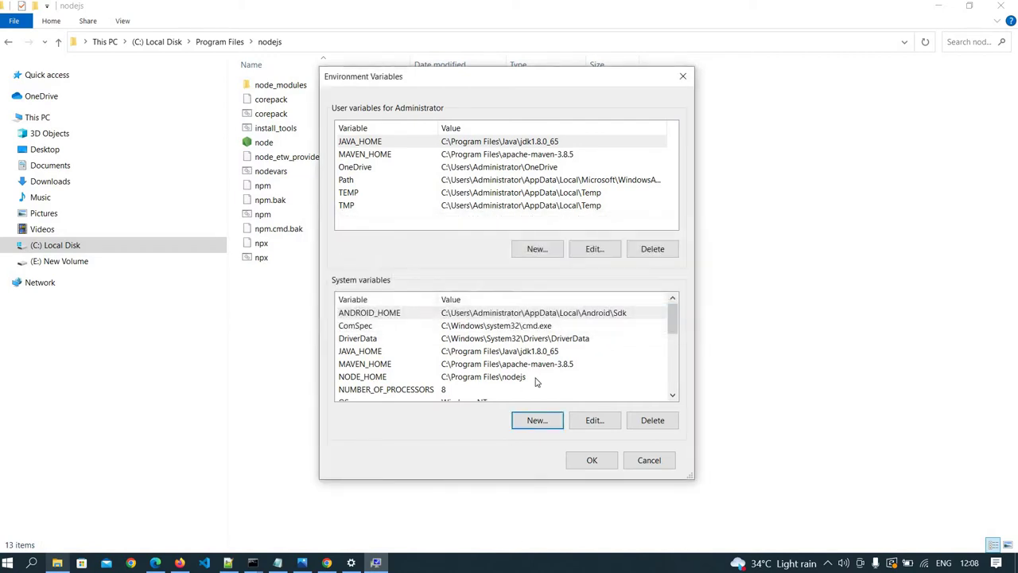
Select the existing NODE_HOME system variable, then accept and close the Environment Variables and System Properties dialogs.
click(358, 379)
click(357, 378)
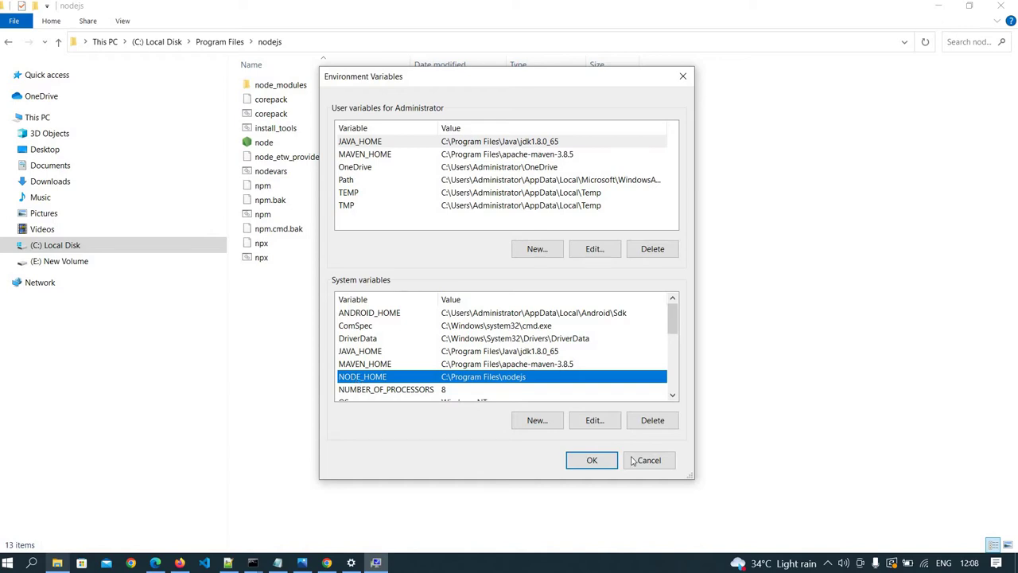
click(590, 459)
click(507, 424)
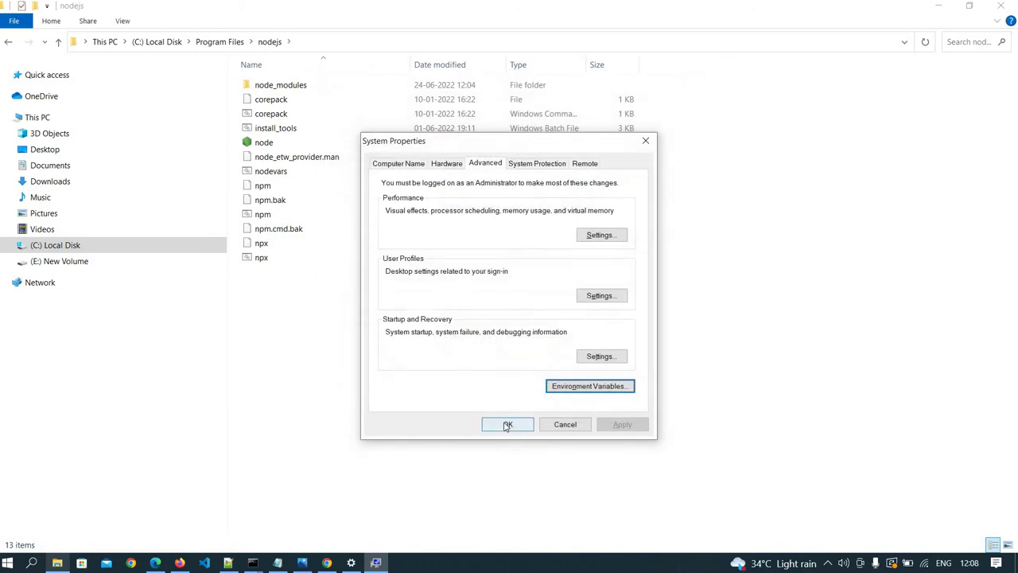
Return to the browser, search for "download visual studio code" and open the Visual Studio Code download page.
click(938, 5)
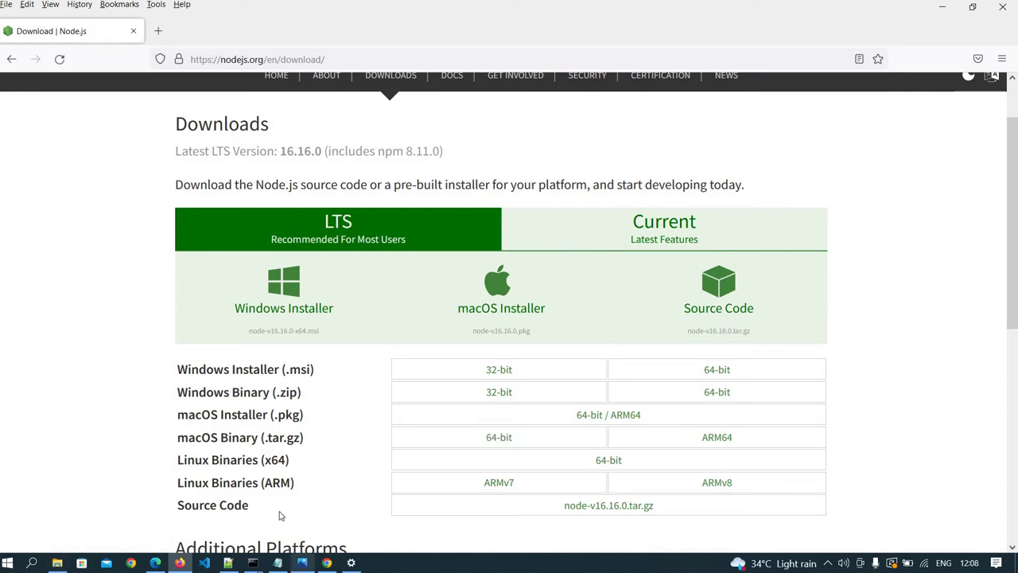
click(365, 59)
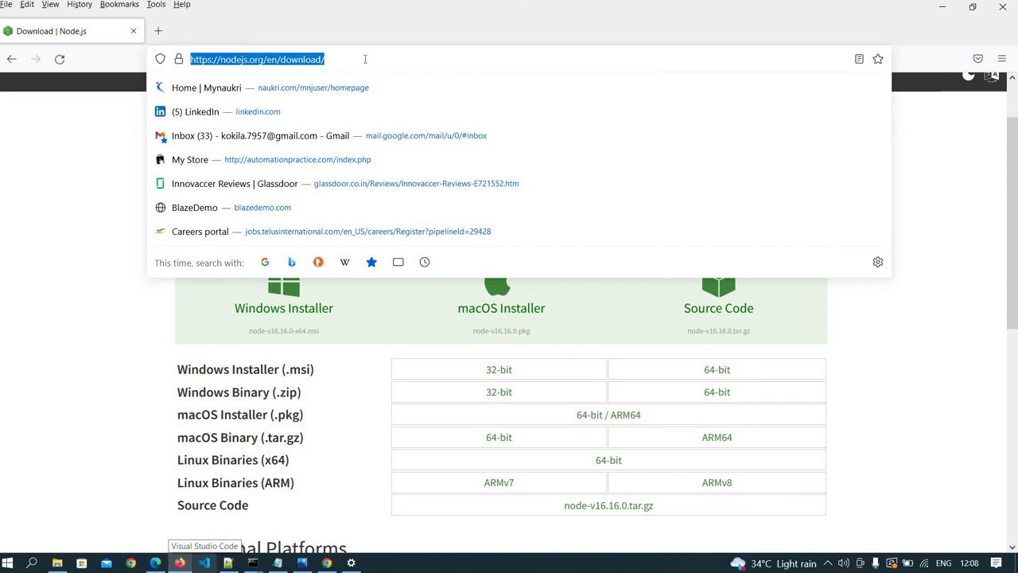
text(c)
key(BackSpace)
text(down)
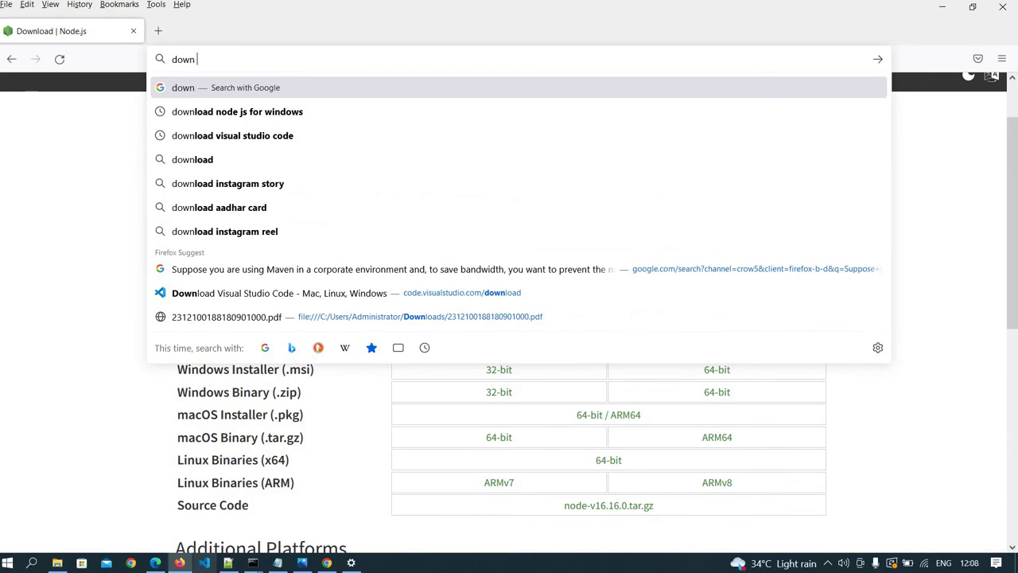
key(Down)
key(Down)
key(Return)
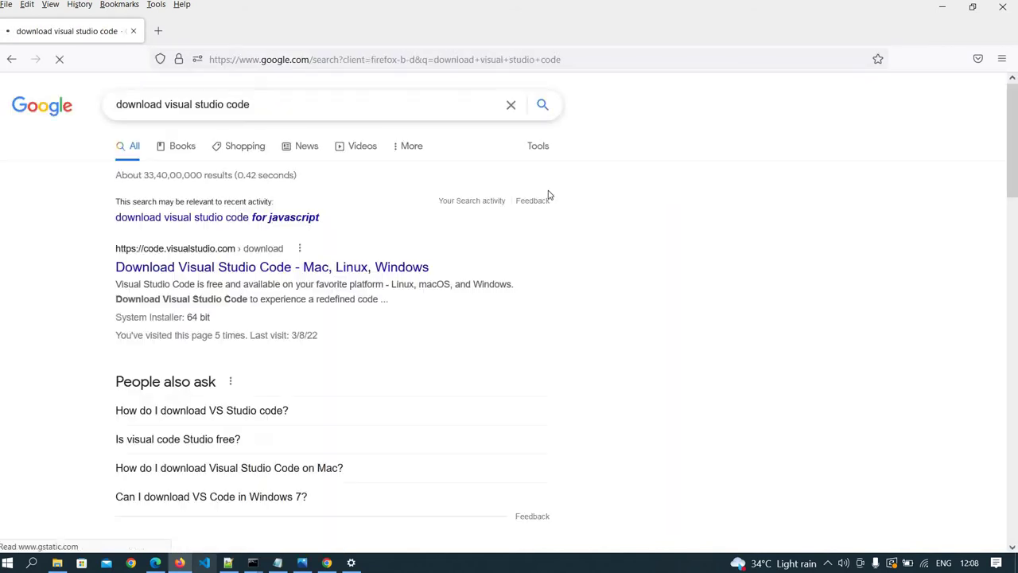
click(268, 266)
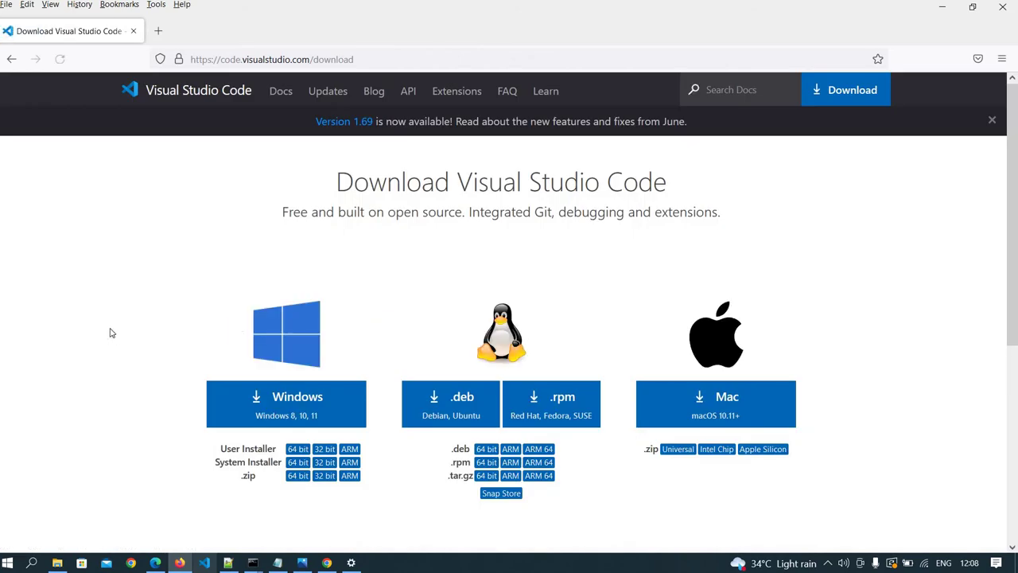
scroll(342, 291, down, 1)
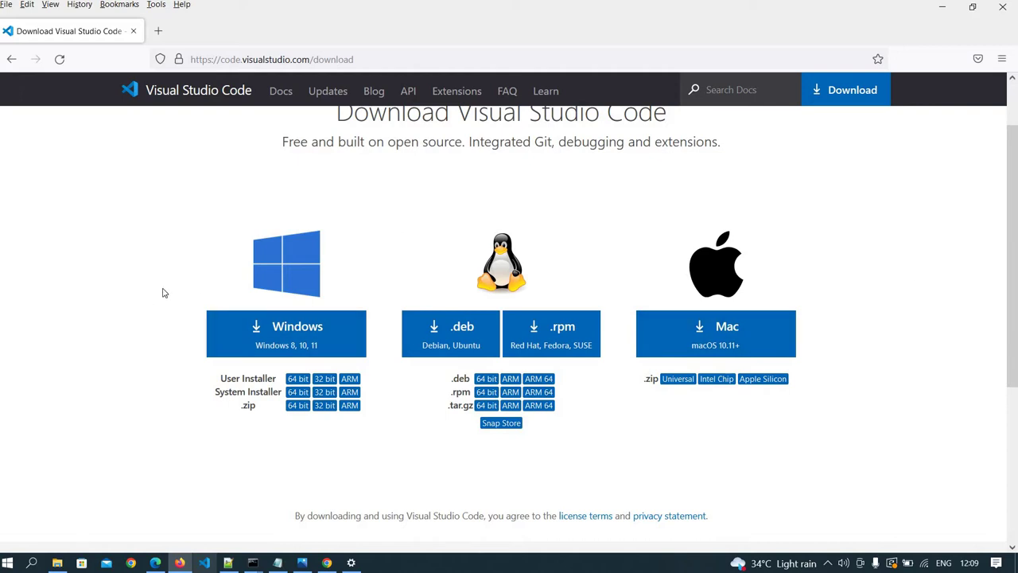
Launch the installed Visual Studio Code and open a new terminal in it.
click(31, 563)
text(visua)
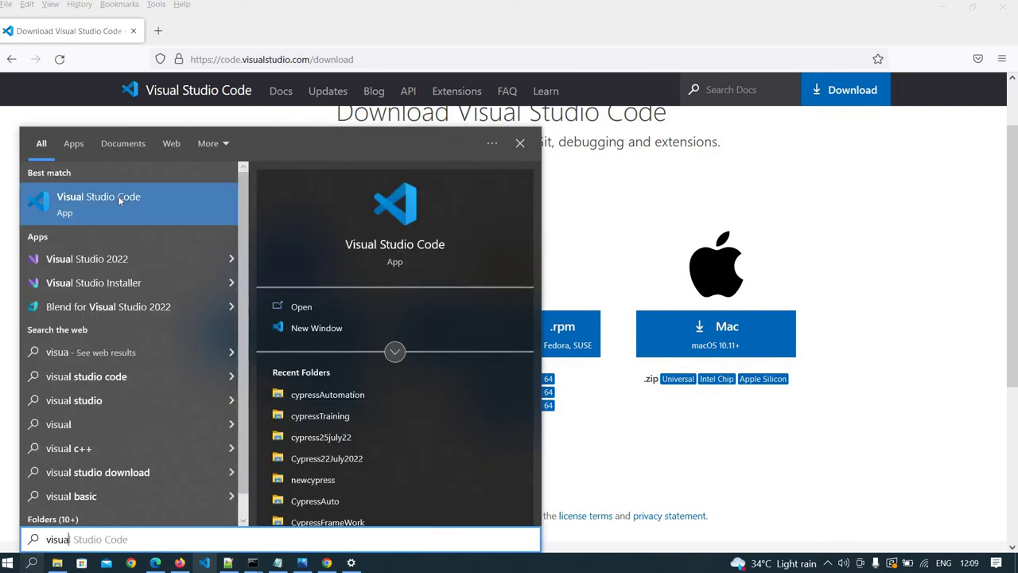
click(119, 199)
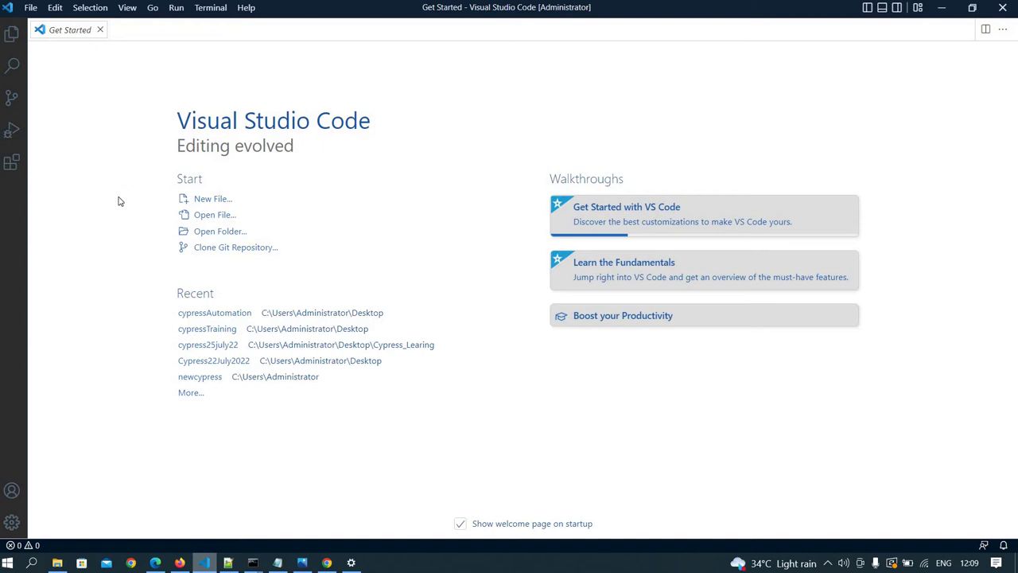
click(213, 8)
click(220, 31)
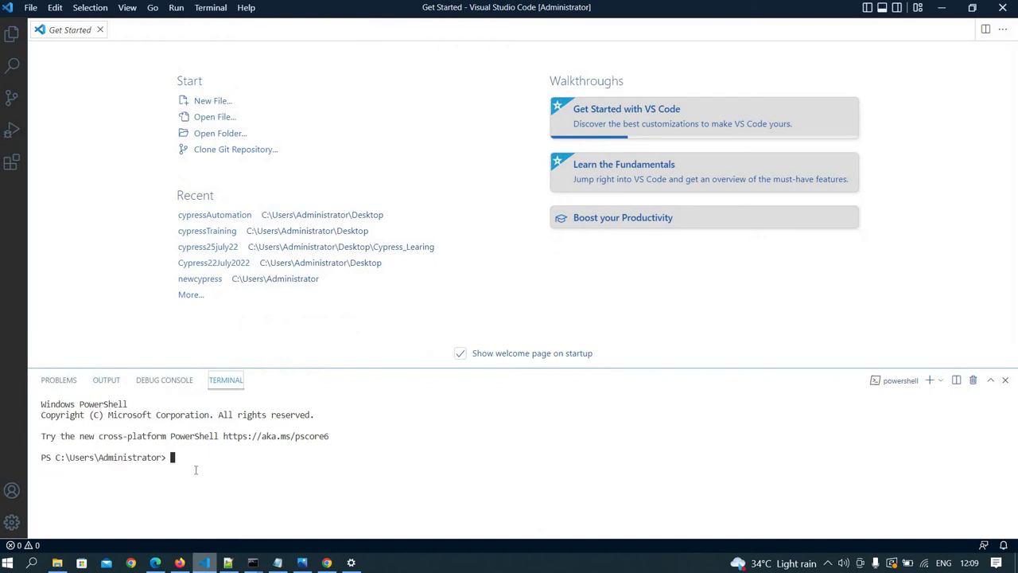
Change the terminal's directory to Desktop and create a folder named cypress_Demo there.
text(cd Desktop)
key(Return)
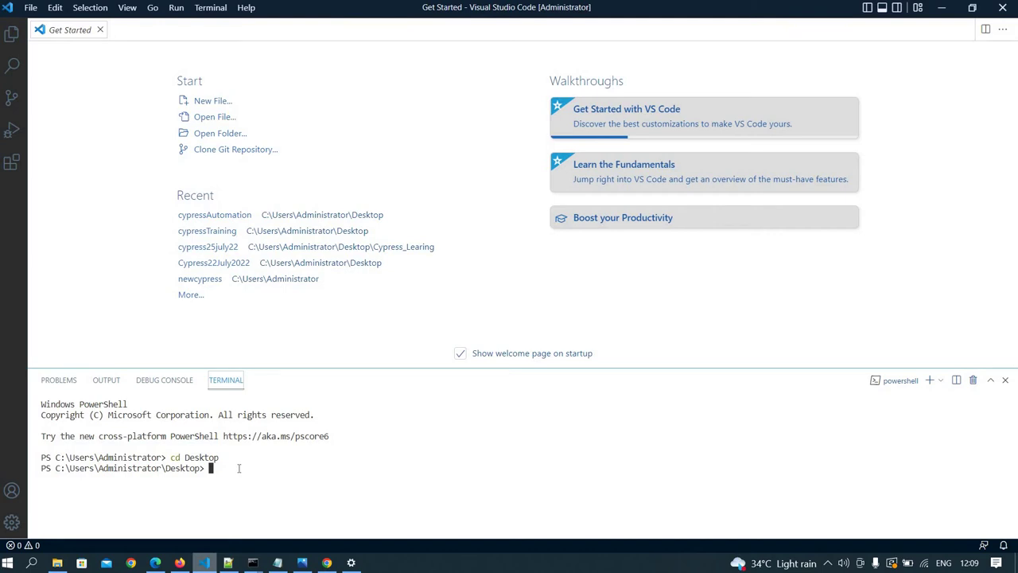
text(mkdir cypress_Demo)
key(Return)
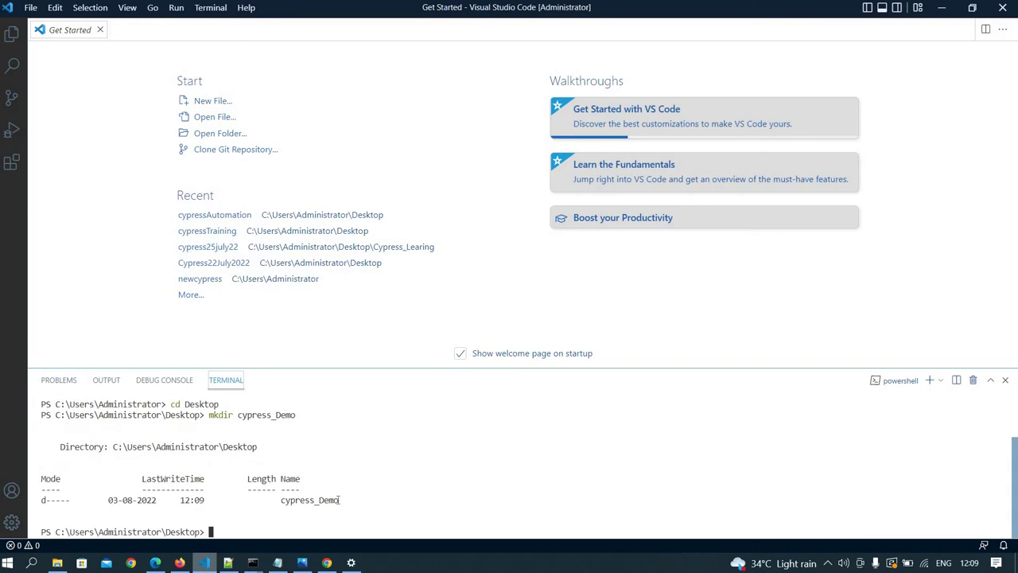
Check the new cypress_Demo folder in the terminal output and on the Desktop in File Explorer.
double_click(315, 499)
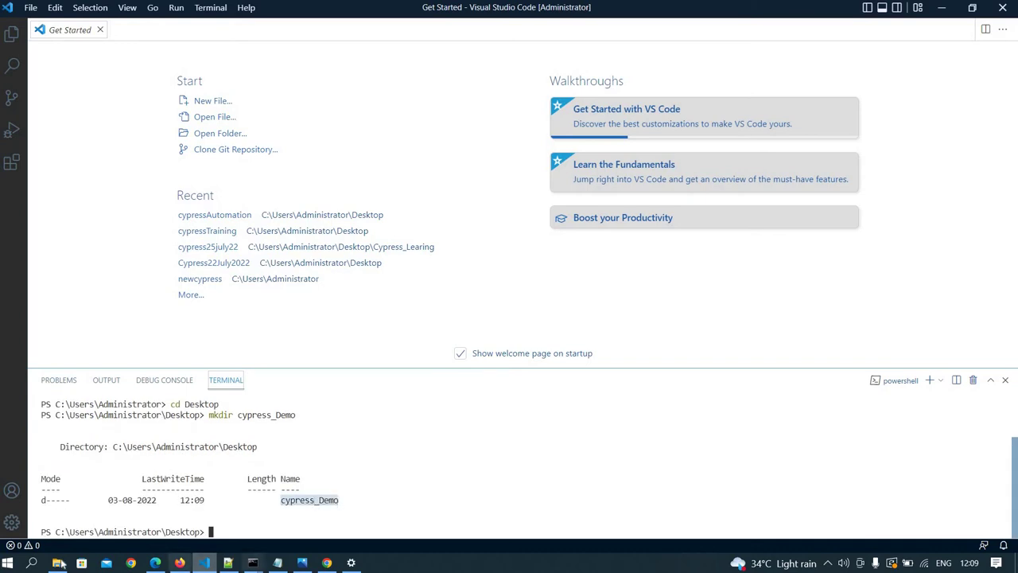
click(57, 562)
click(44, 148)
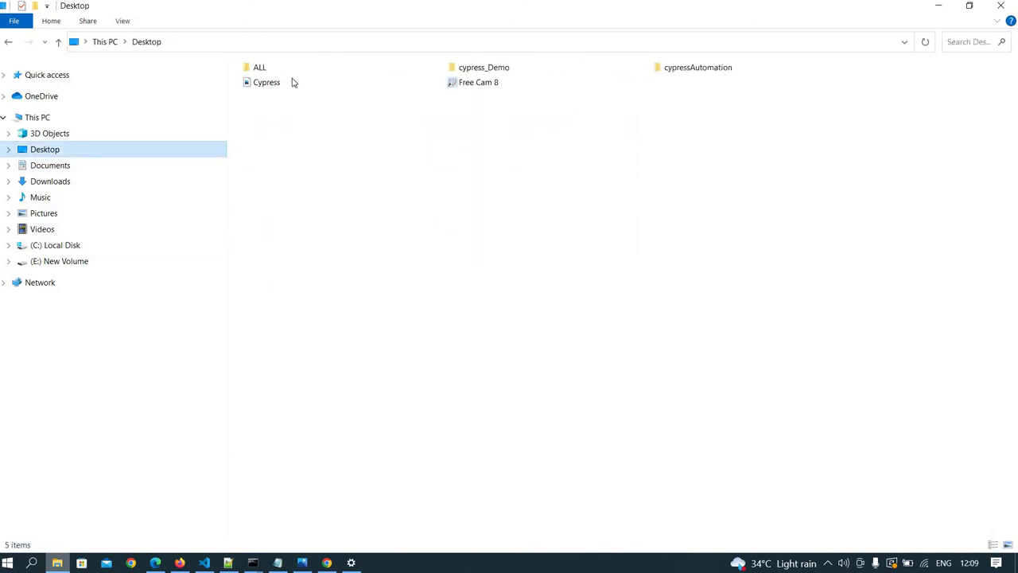
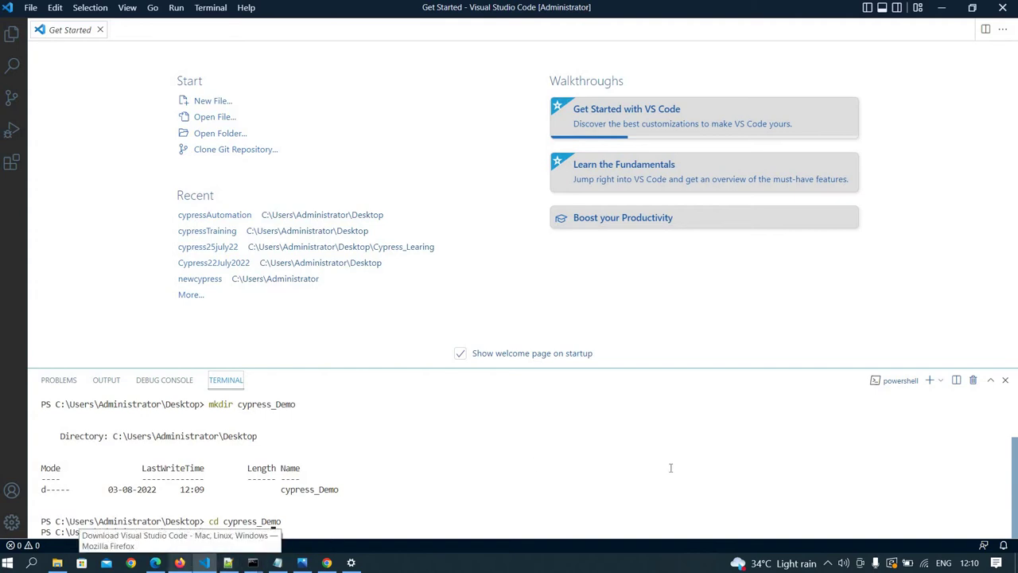
Switch to Firefox, search the web for "npm" and open the npmjs.com site.
click(183, 562)
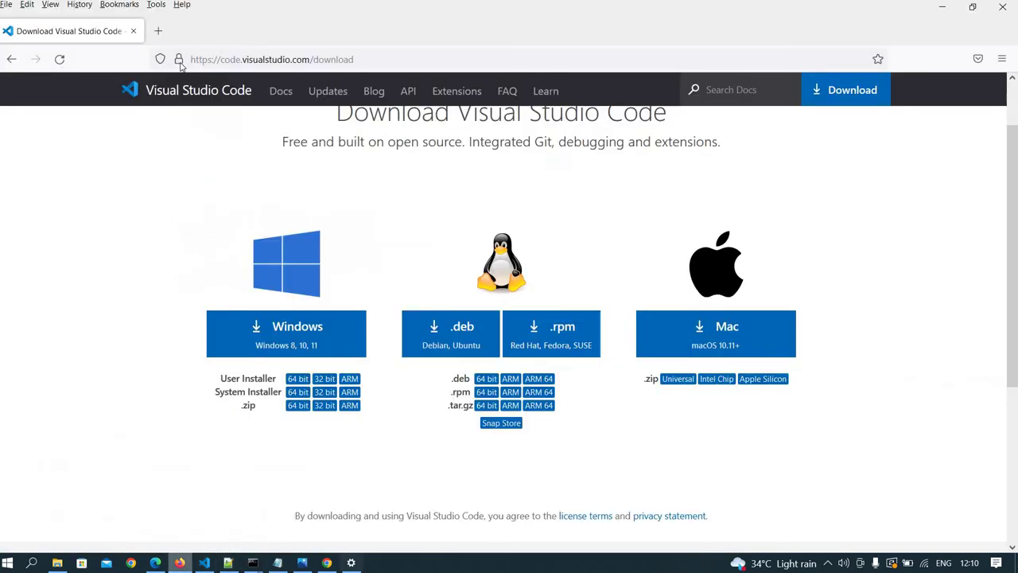
click(183, 59)
text(n)
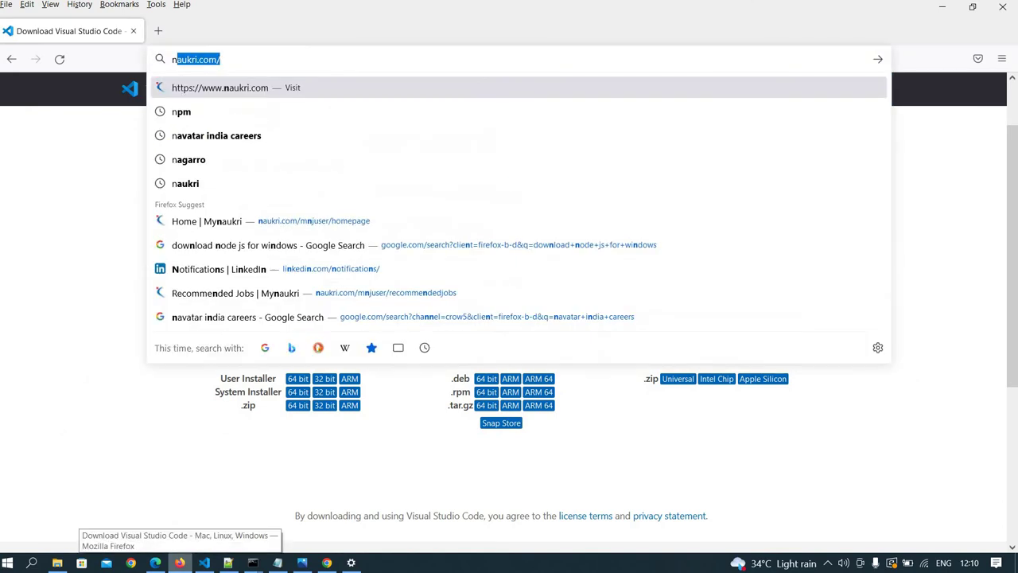
text(pm)
key(Return)
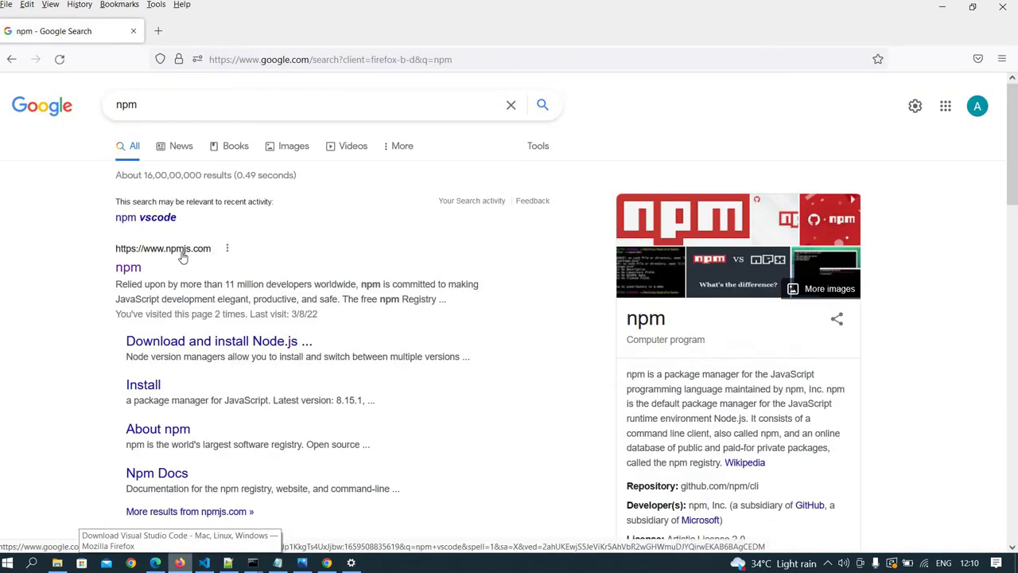
click(131, 270)
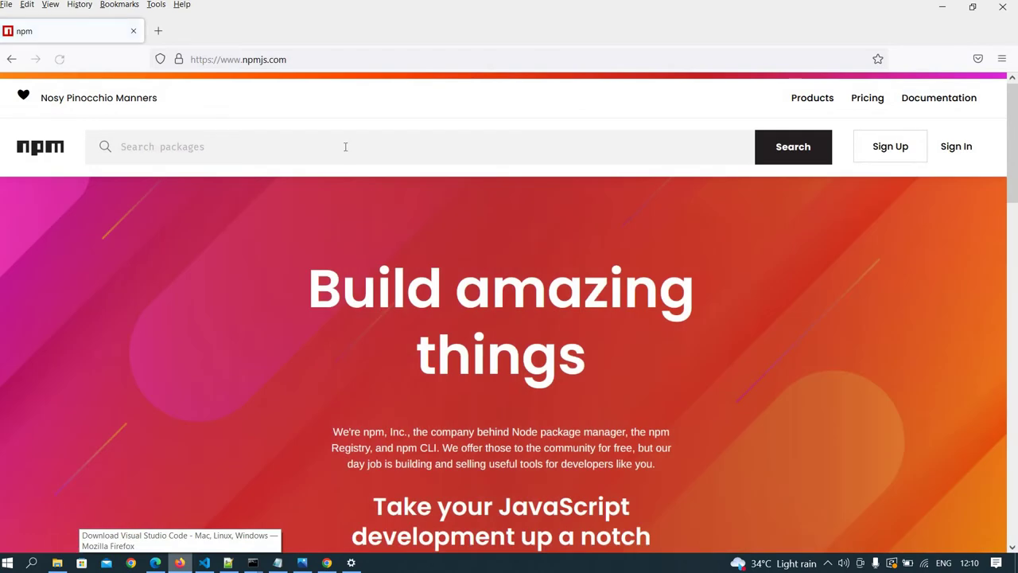
Search the npm package registry for "cypress".
click(345, 147)
text(c)
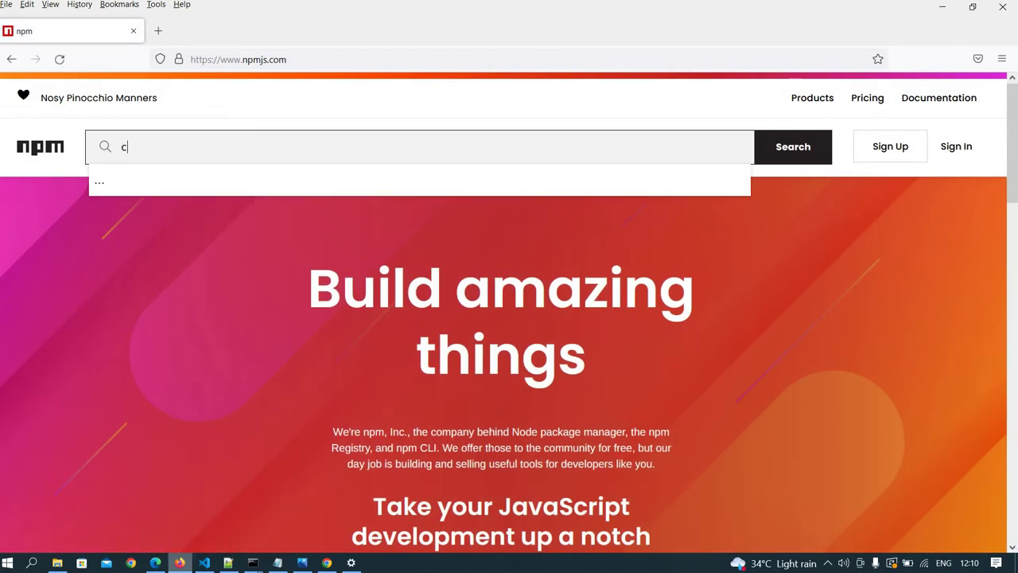
text(ypress)
key(Return)
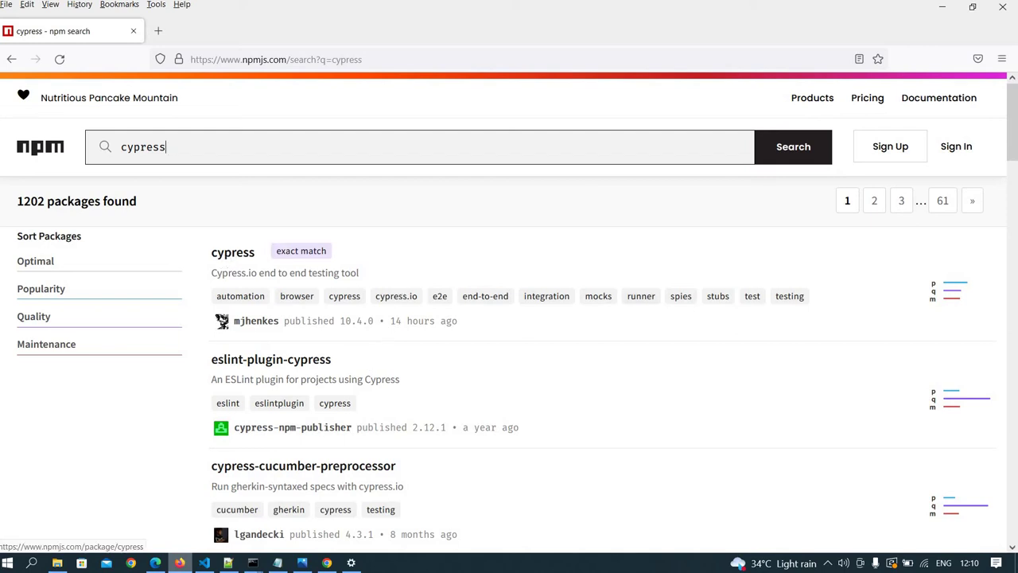
Return to Visual Studio Code and run npm -i init in cypress_Demo, accepting all package defaults and confirming with yes.
click(205, 562)
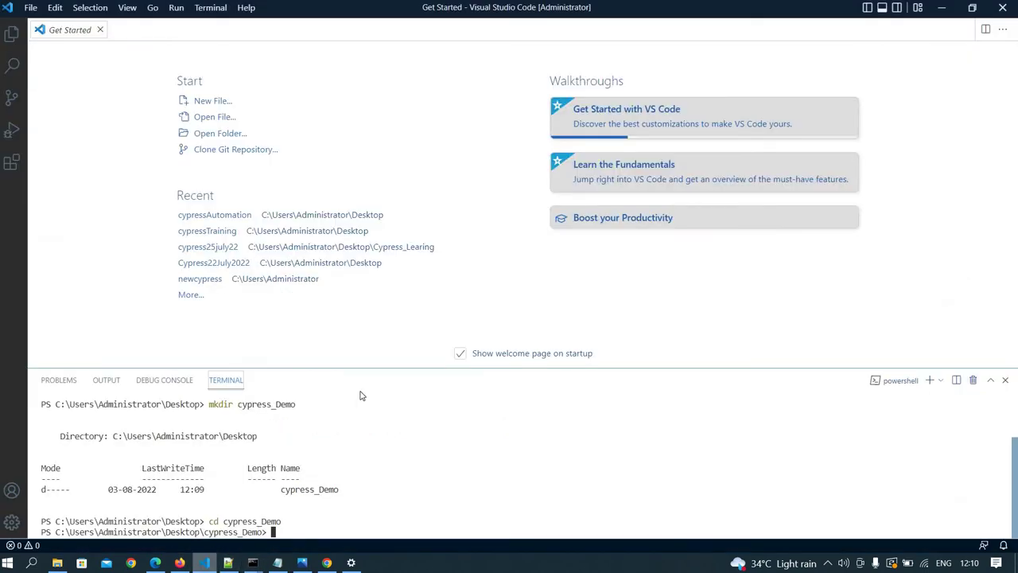
text(npm -i init)
key(Return)
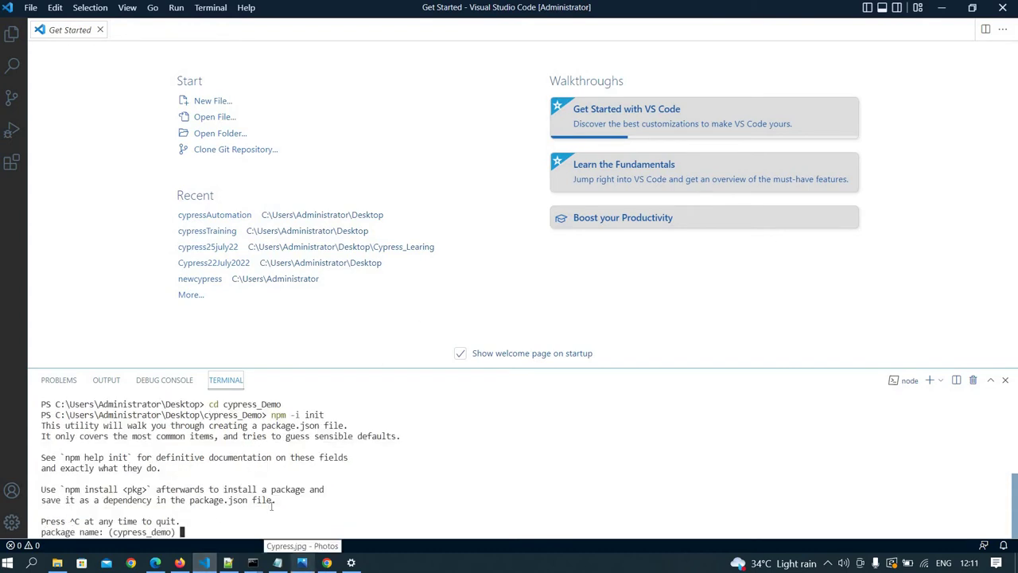
key(Return)
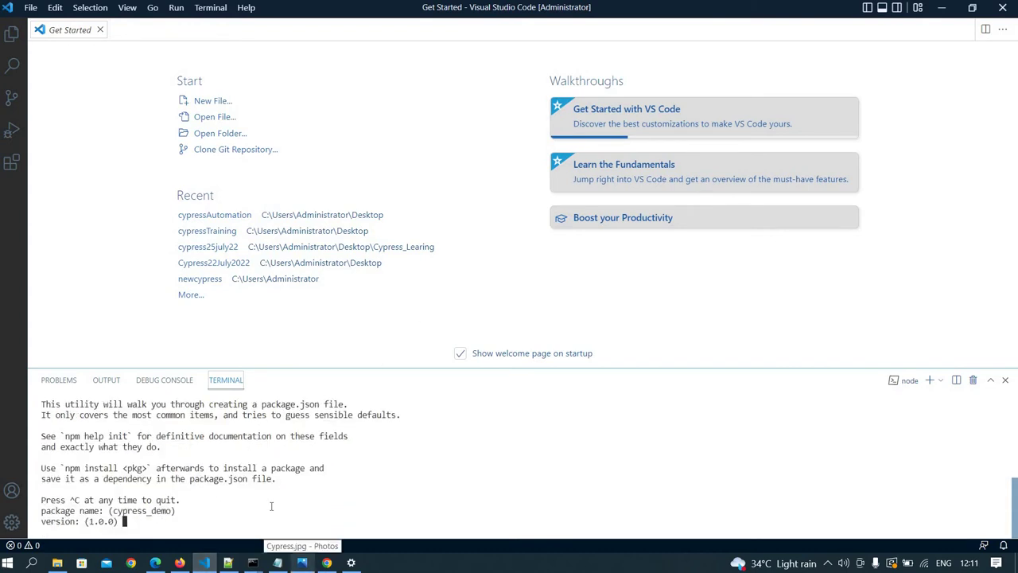
key(Return)
key(Return)
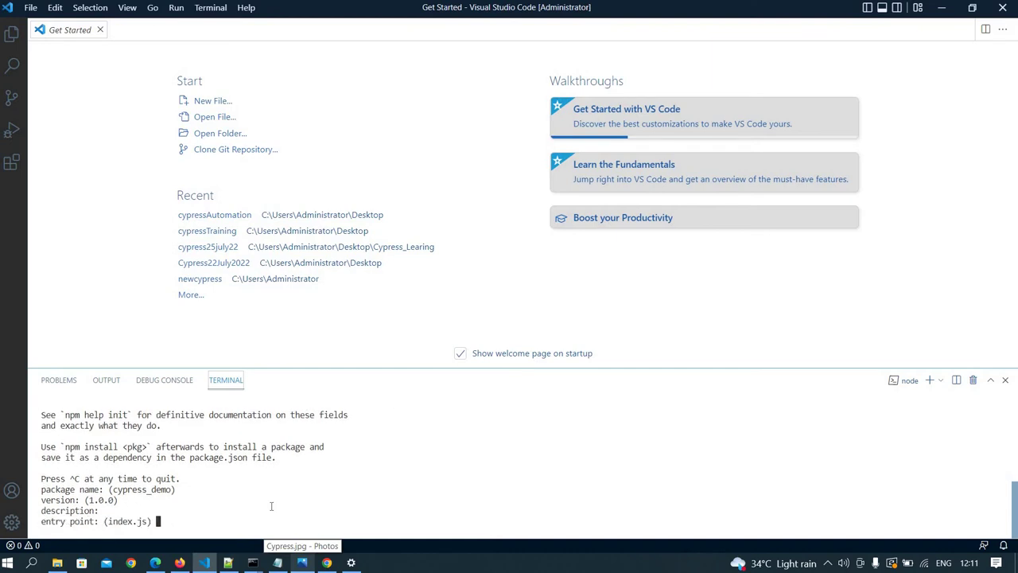
key(Return)
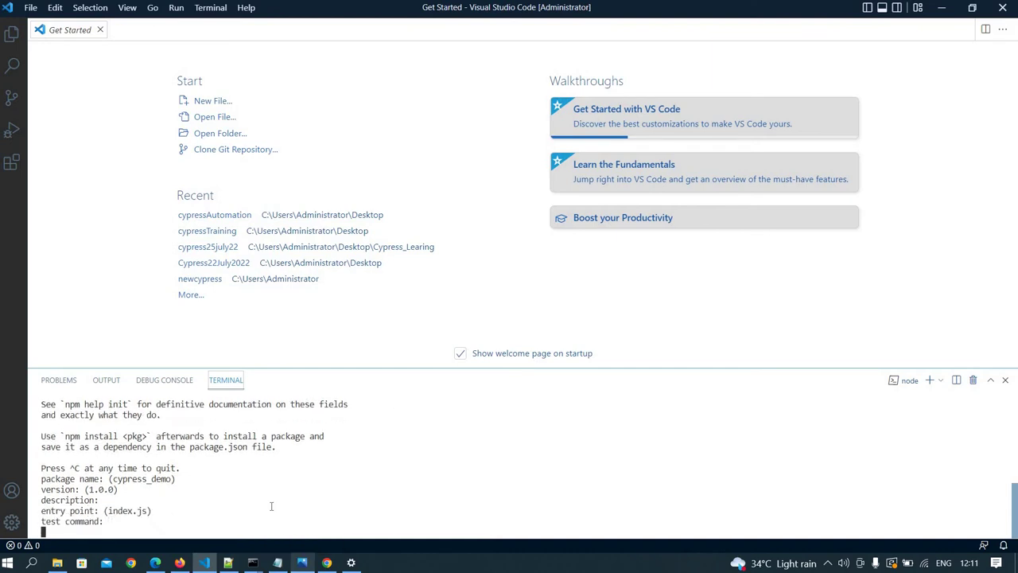
key(Return)
key(Return)
key(Return)
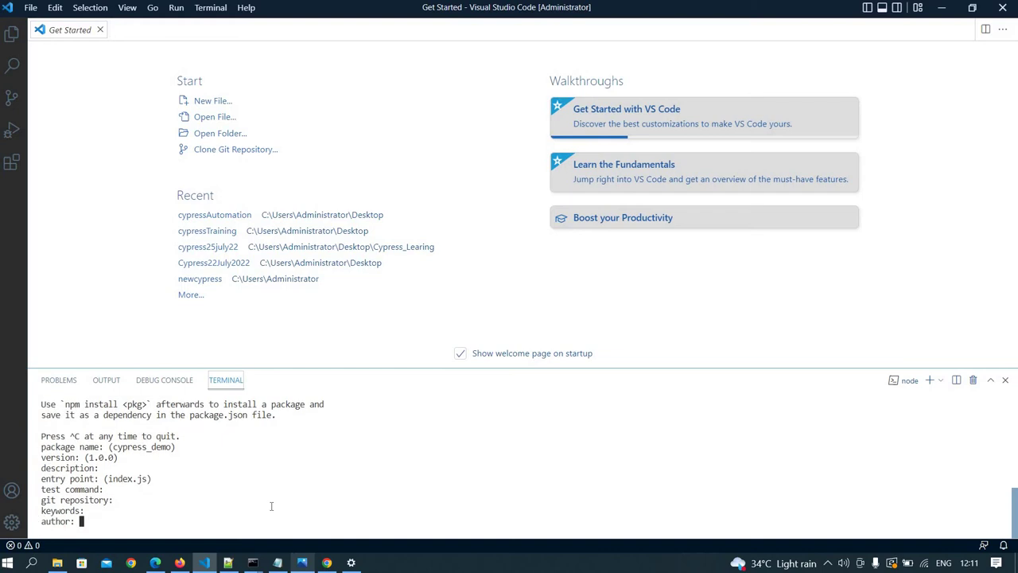
key(Return)
key(Return)
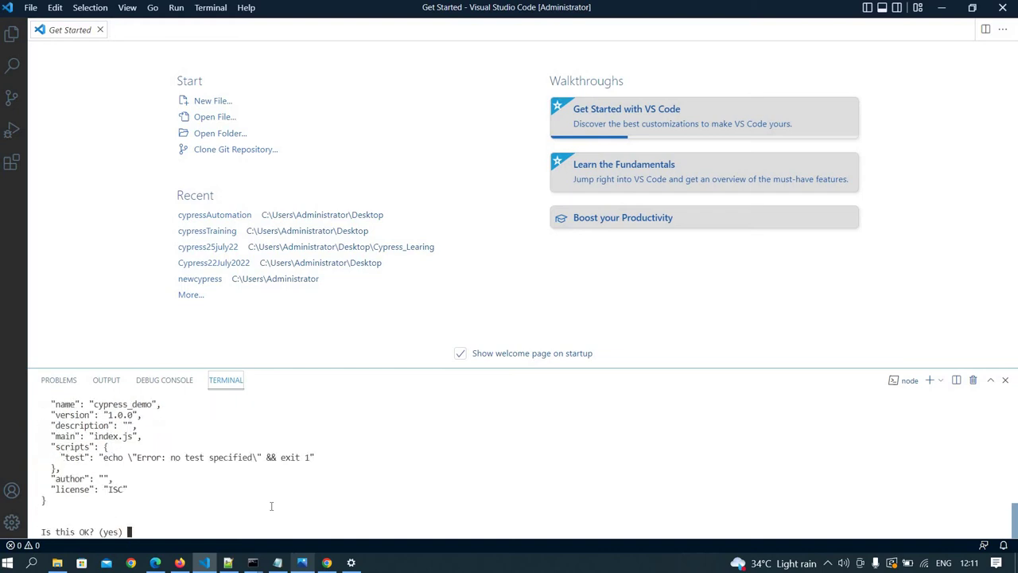
text(yes)
key(Return)
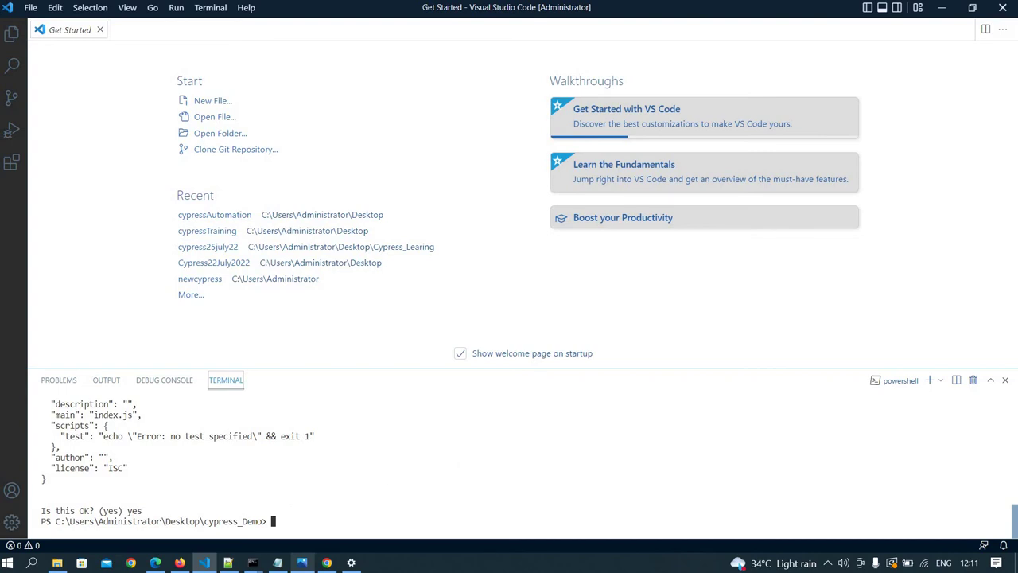
Open the cypress_Demo folder from the Desktop as the project folder in Visual Studio Code.
click(30, 10)
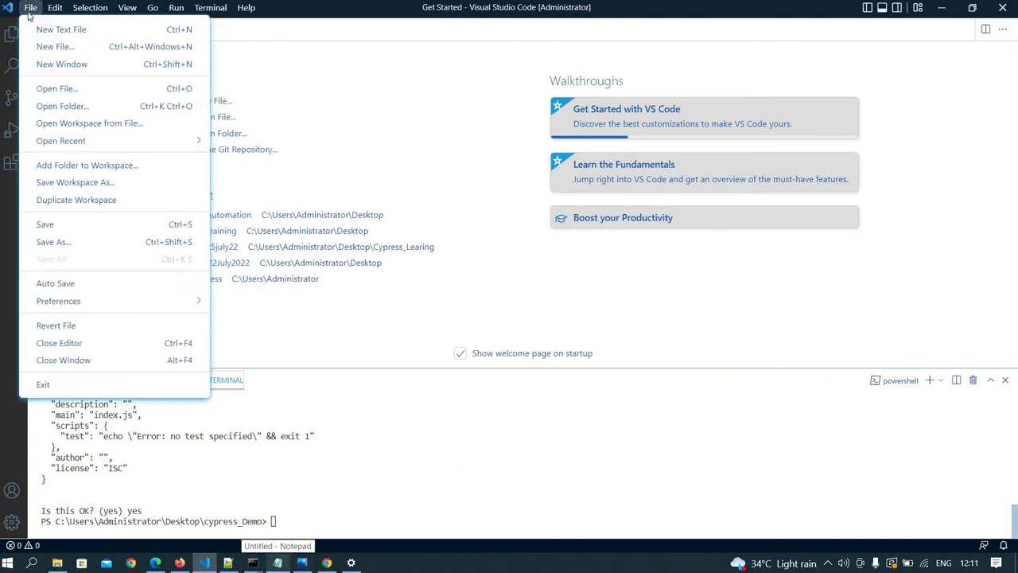
click(62, 106)
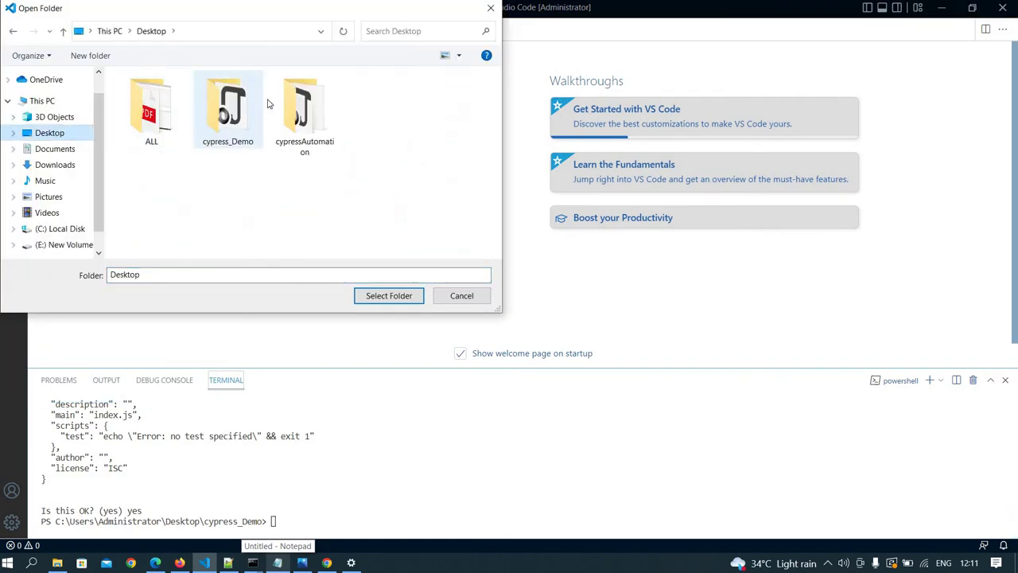
click(251, 105)
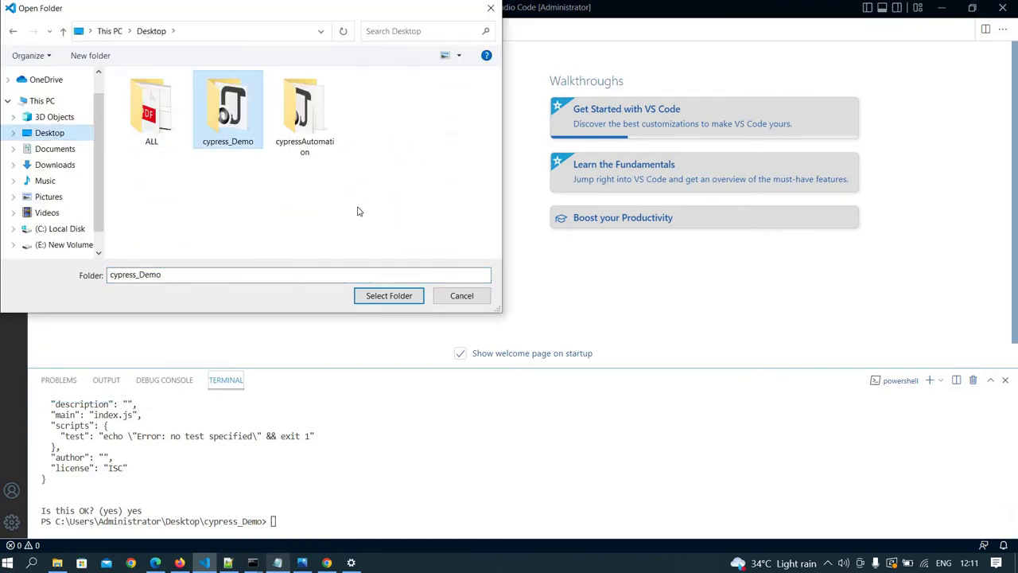
click(387, 295)
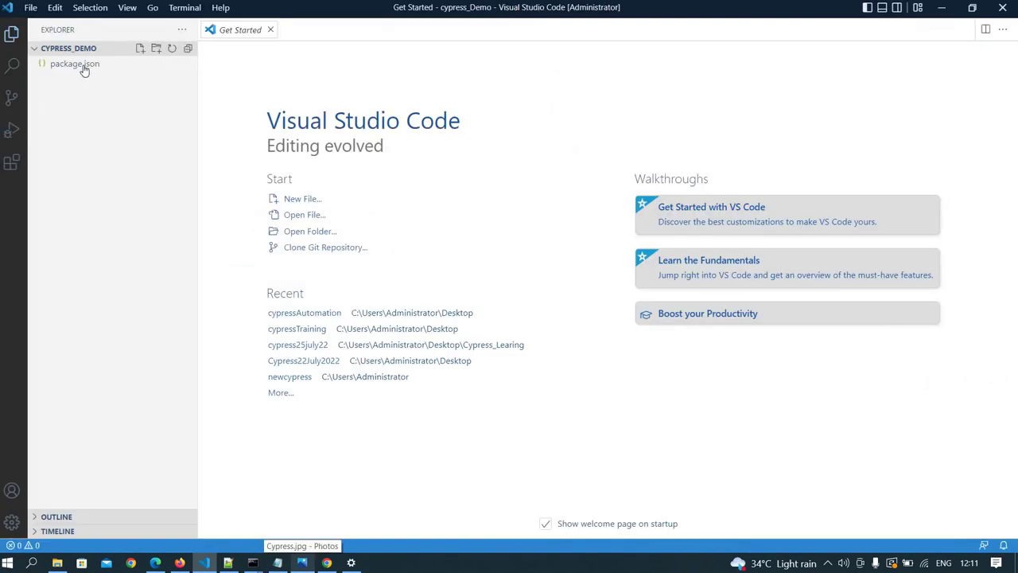
Open the project's package.json and examine its full contents.
click(80, 66)
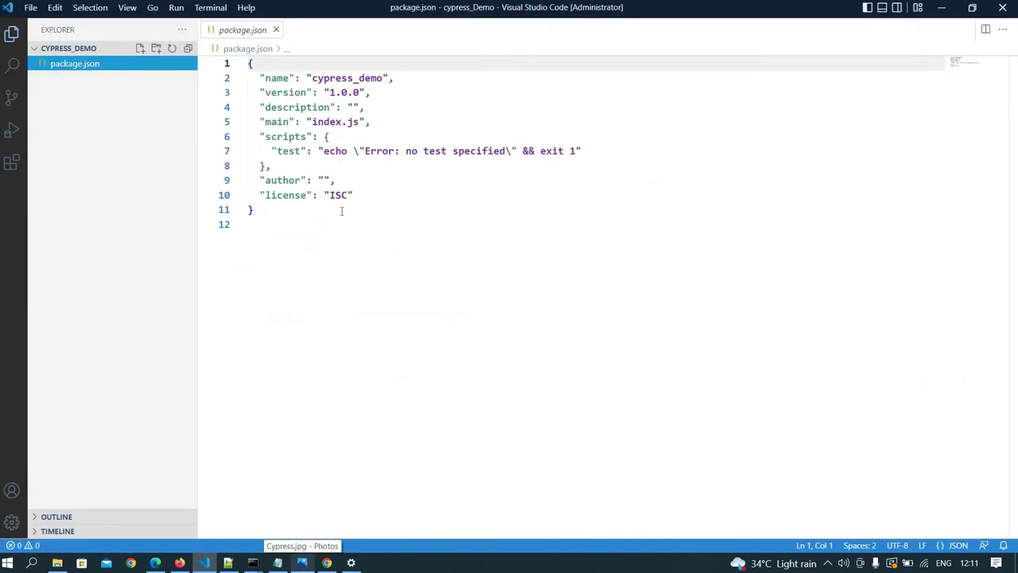
drag(254, 222, 244, 66)
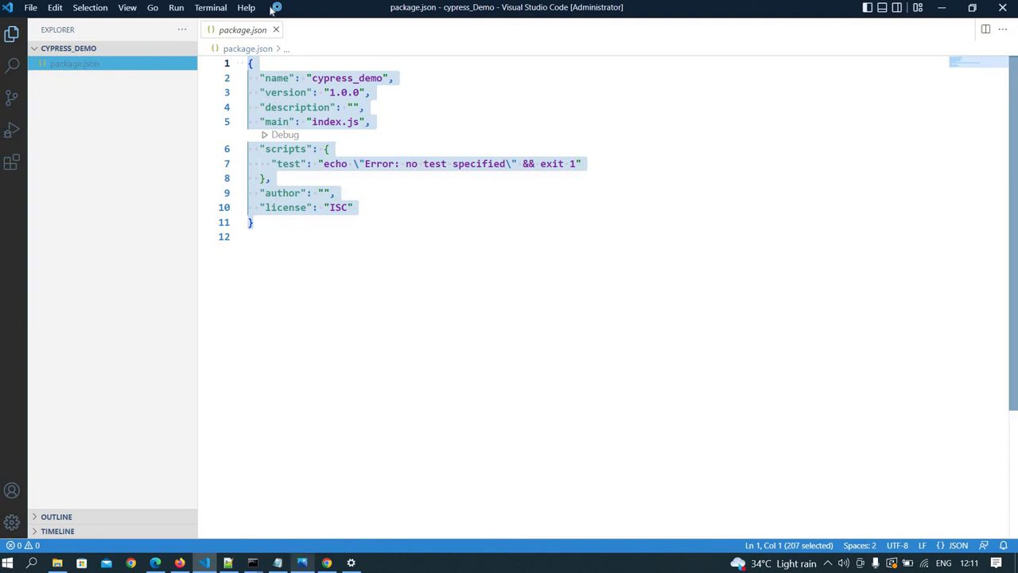
click(513, 81)
Open a new terminal in the project and try to run npn install cypress --save-dev.
click(207, 8)
click(211, 29)
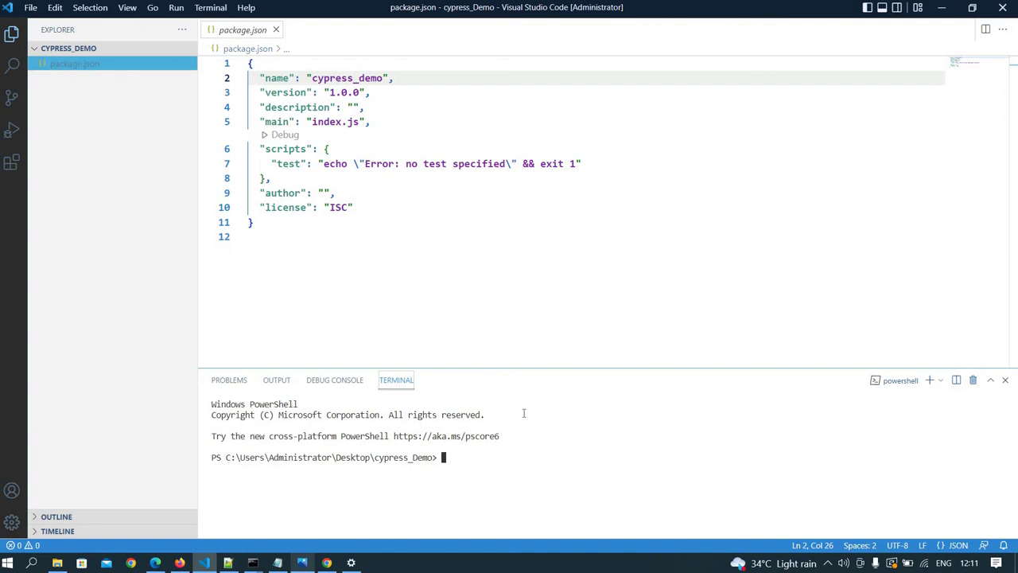
text(npm install cypress --sav)
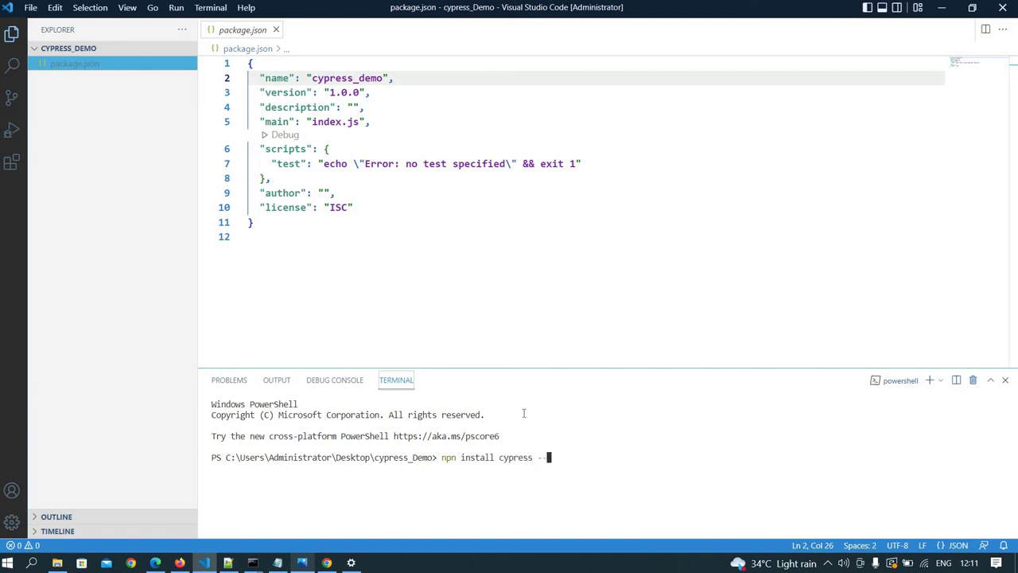
key(BackSpace)
key(BackSpace)
key(BackSpace)
text(save-dev)
key(Return)
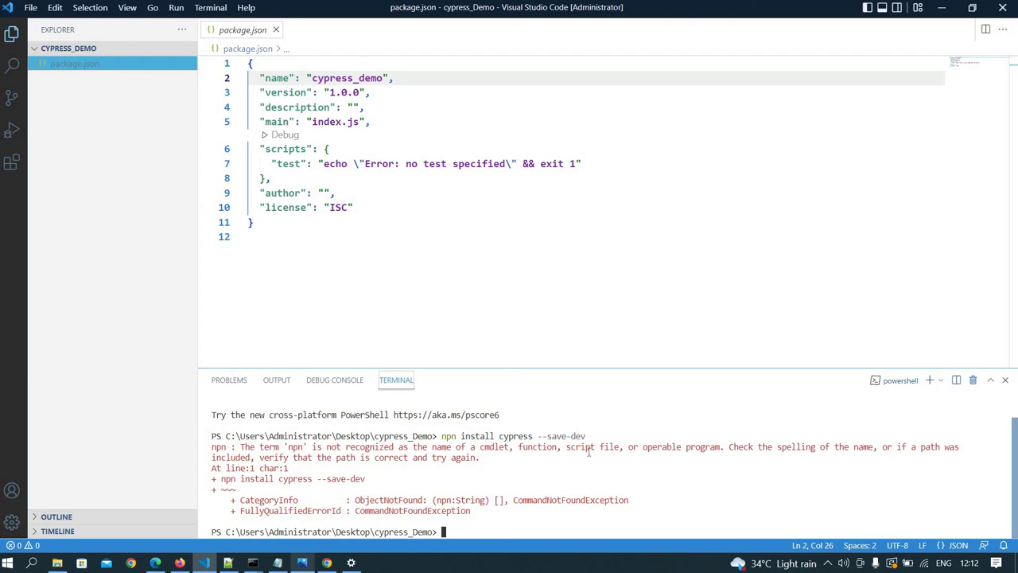
Recall the last terminal command, correct npn to npm, and run npm install cypress --save-dev.
key(Up)
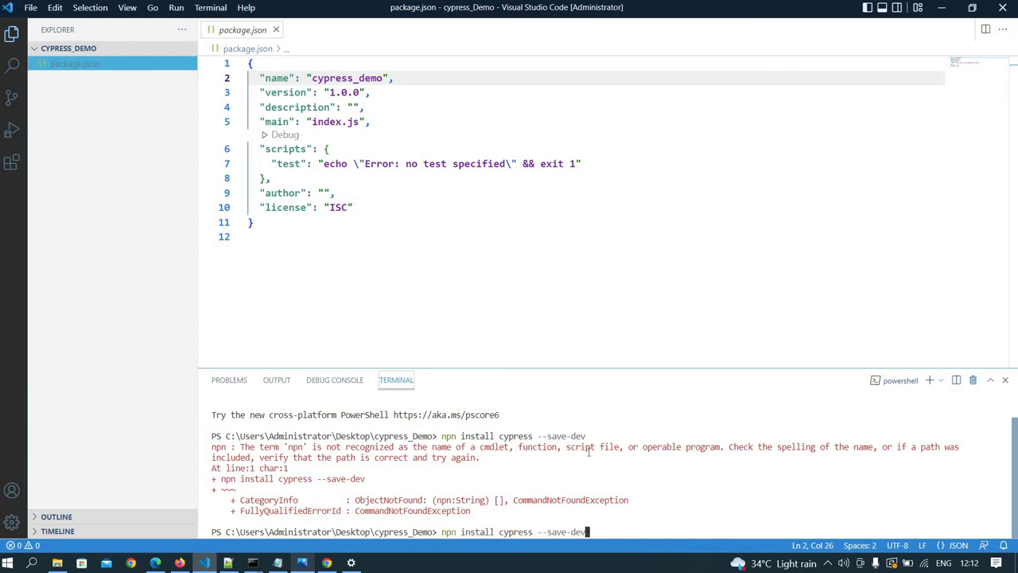
key(ctrl+Left)
key(ctrl+Left)
key(ctrl+Left)
key(ctrl+Left)
key(Left)
key(BackSpace)
text(m)
key(Return)
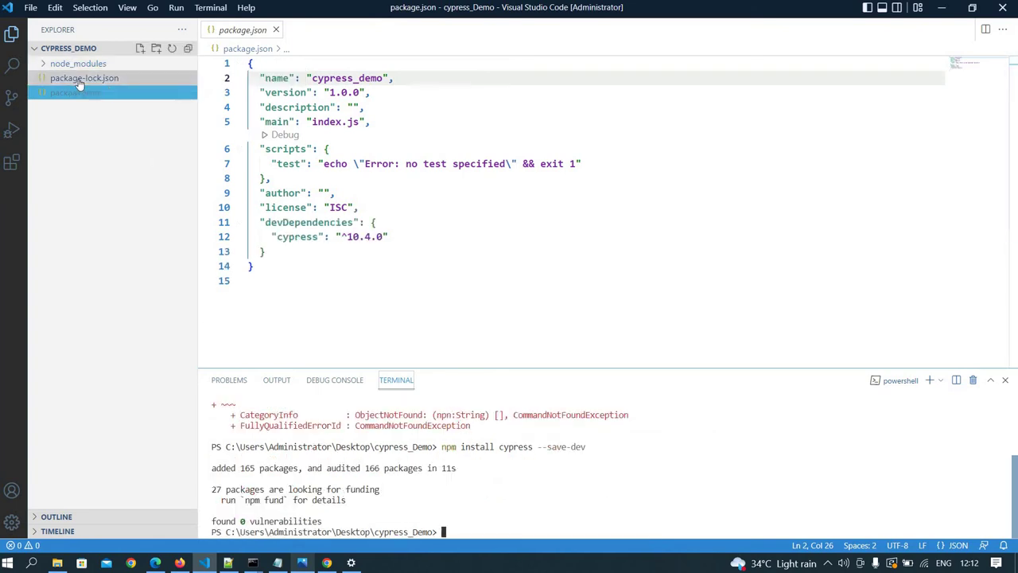
Examine the Cypress devDependencies entries in package-lock.json and package.json, and return to the terminal prompt.
click(76, 80)
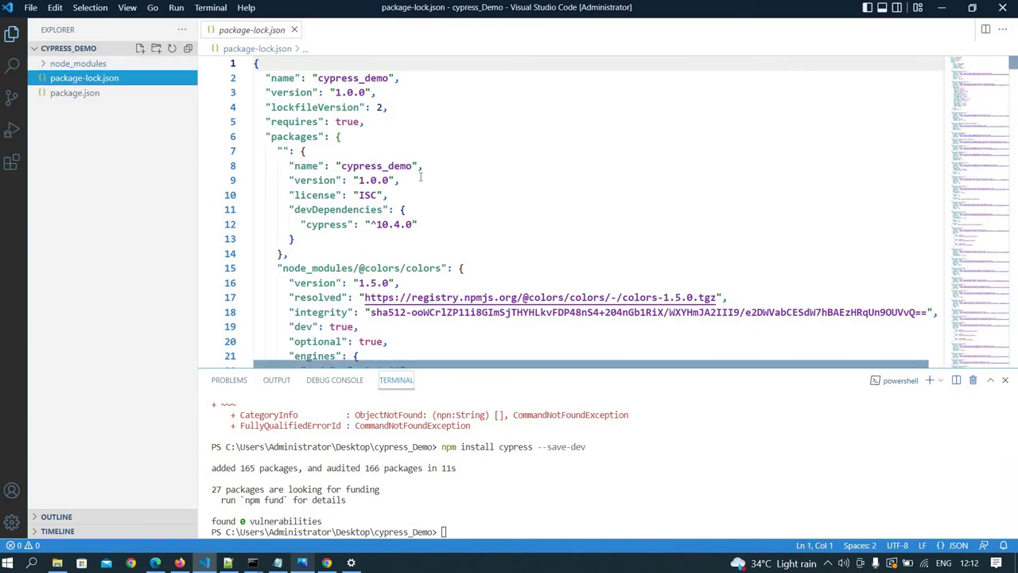
scroll(354, 284, down, 1)
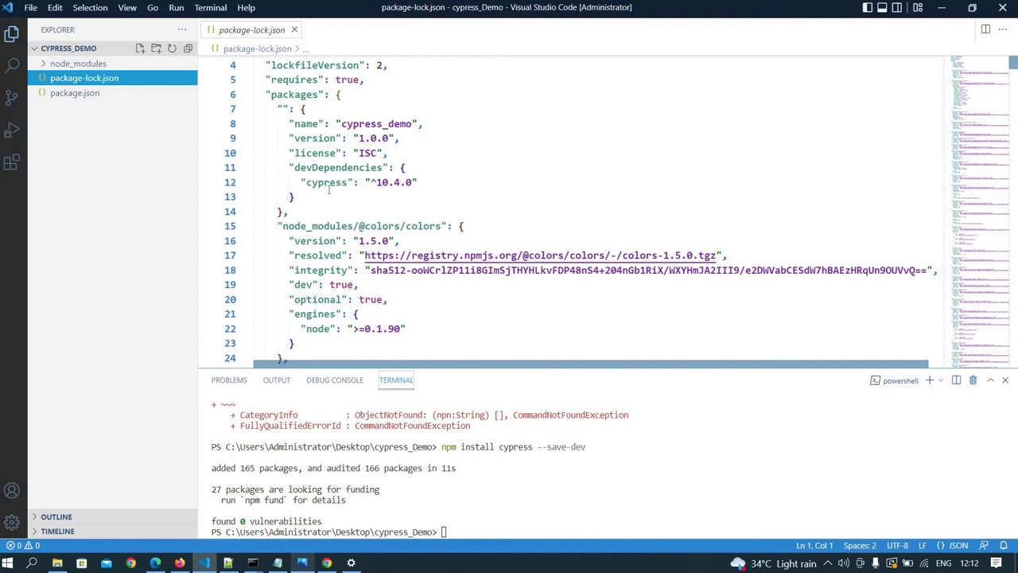
scroll(329, 188, down, 1)
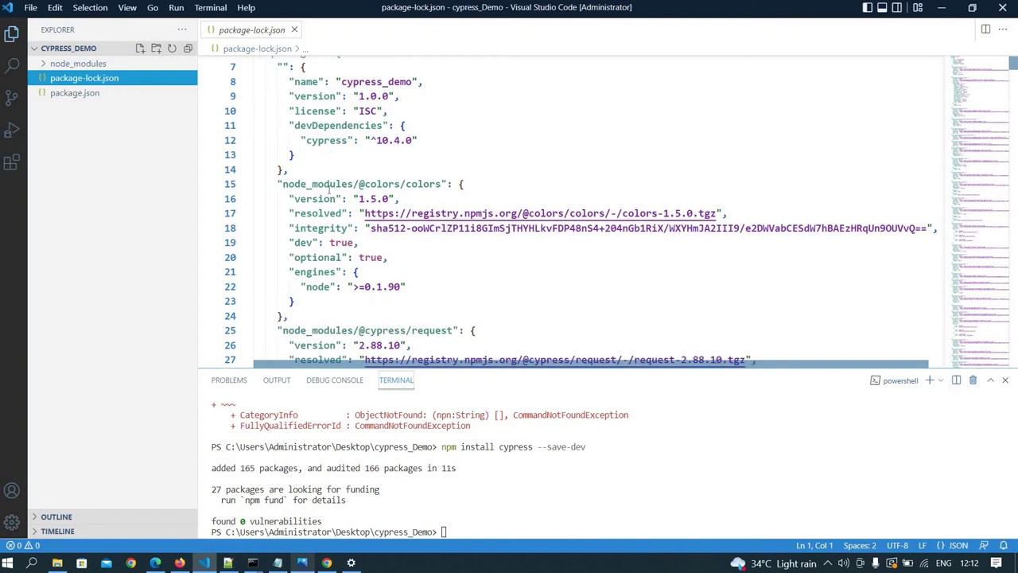
click(75, 93)
drag(267, 252, 259, 222)
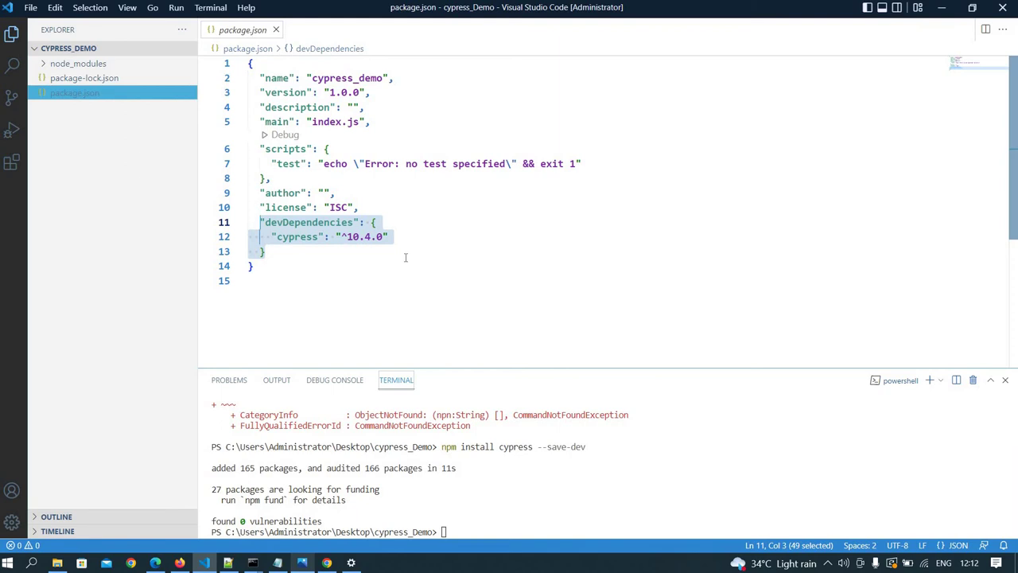
click(467, 531)
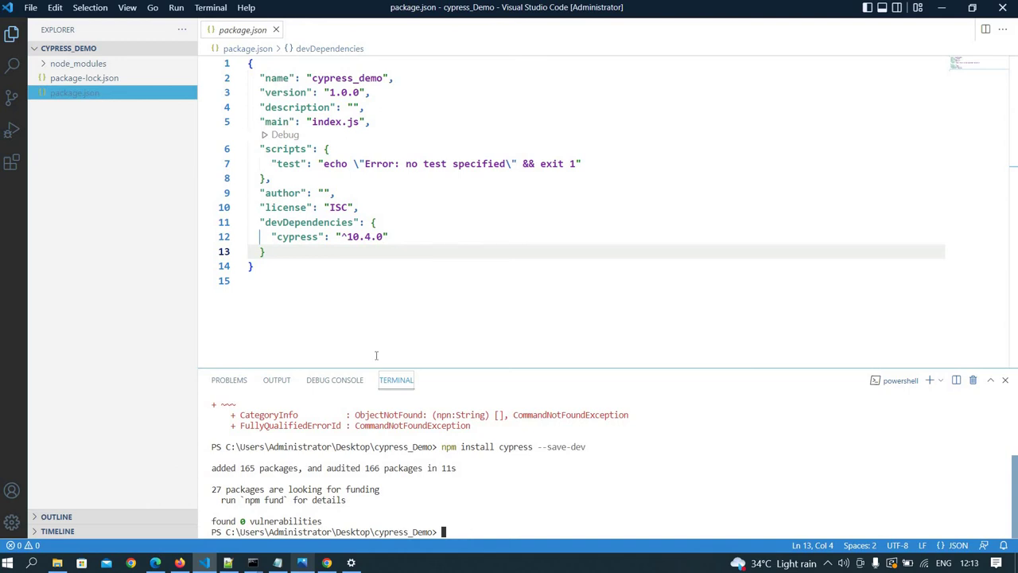
Expand node_modules and its .bin folder, examine the cypress script file there, and close it.
click(68, 64)
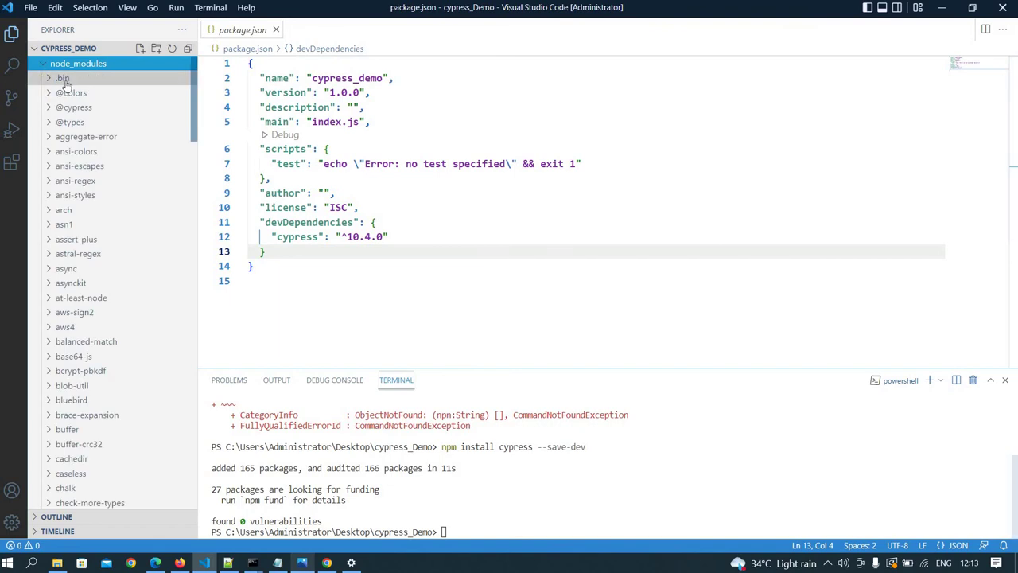
click(62, 78)
click(75, 93)
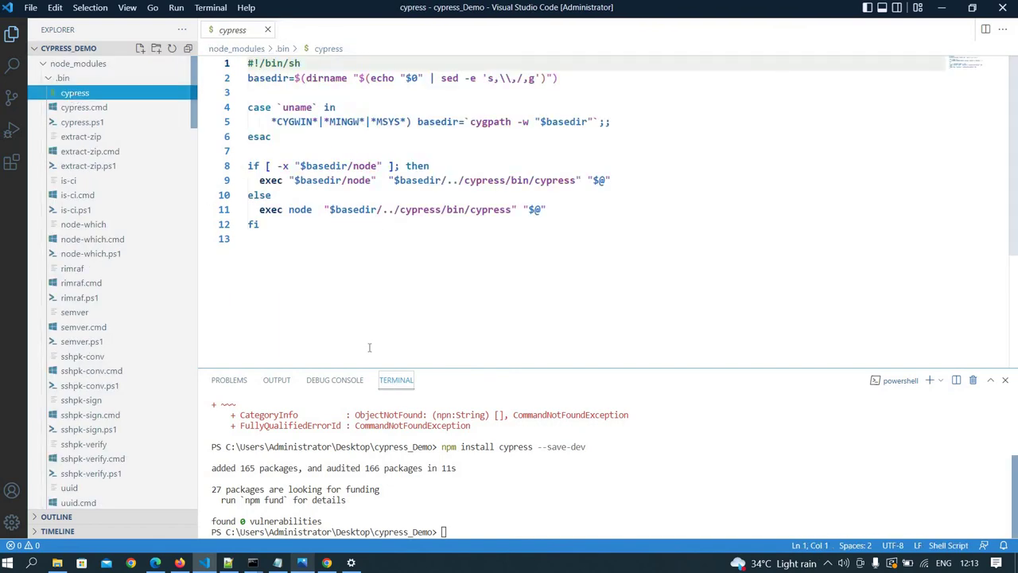
click(268, 29)
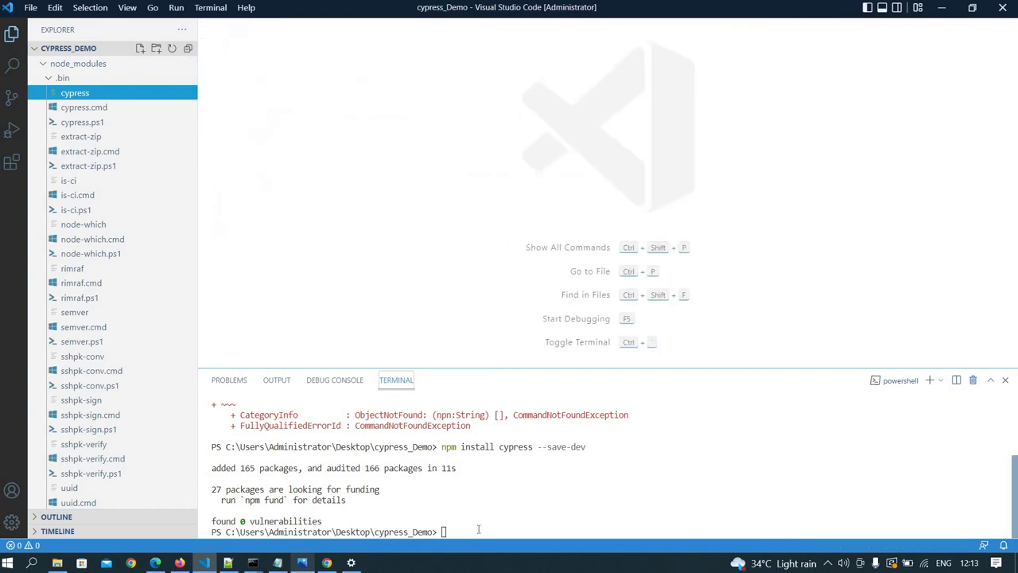
Run node_modules/.bin/cypress open in the project terminal.
click(477, 529)
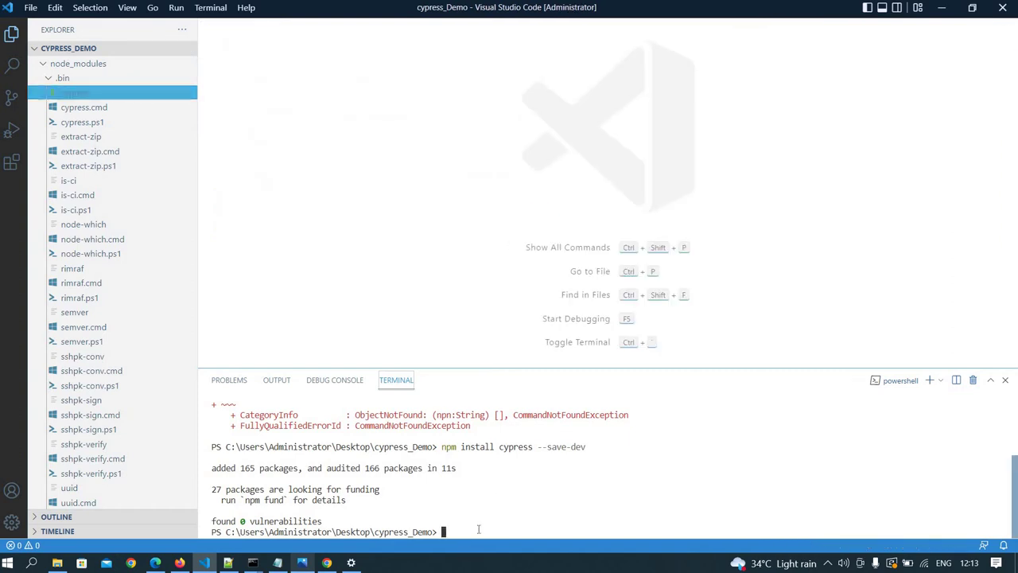
text(np)
key(BackSpace)
text(ode )
text(modules/.bin/)
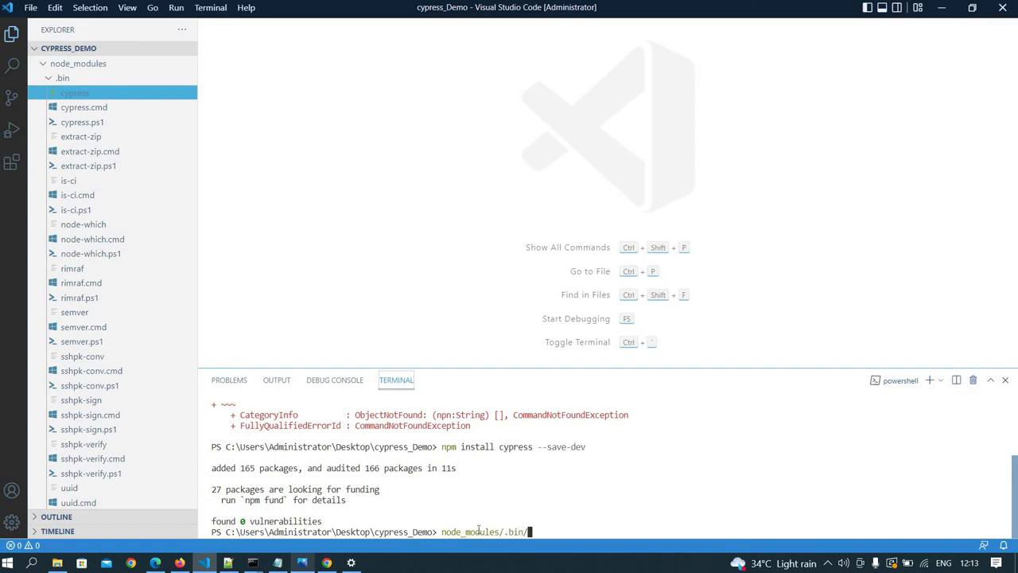
text(cypress open)
key(Return)
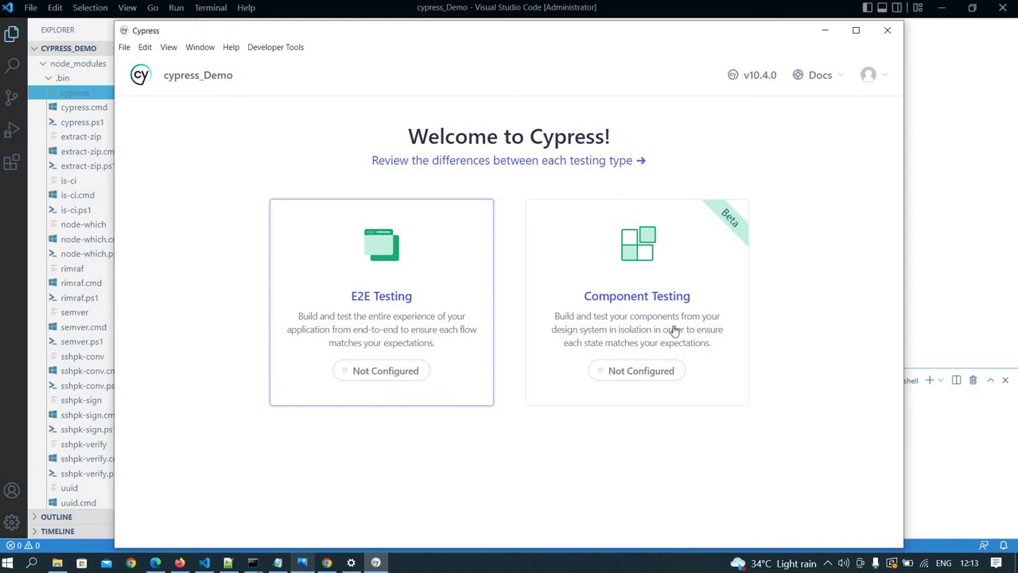
Maximize the Cypress window, choose E2E Testing, and review the configuration files added to the project.
click(856, 30)
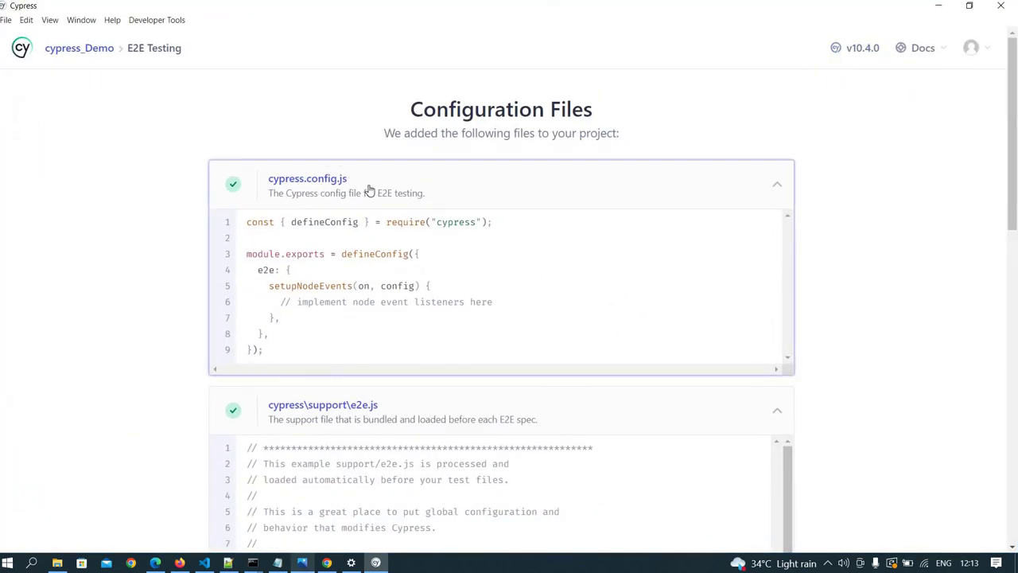
scroll(369, 190, down, 1)
scroll(369, 190, down, 2)
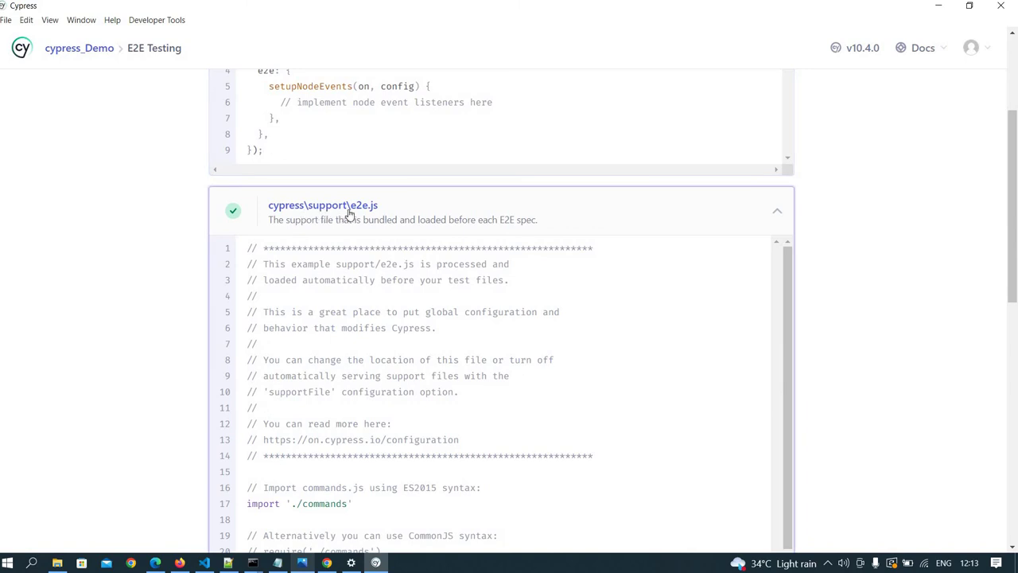
scroll(362, 214, down, 4)
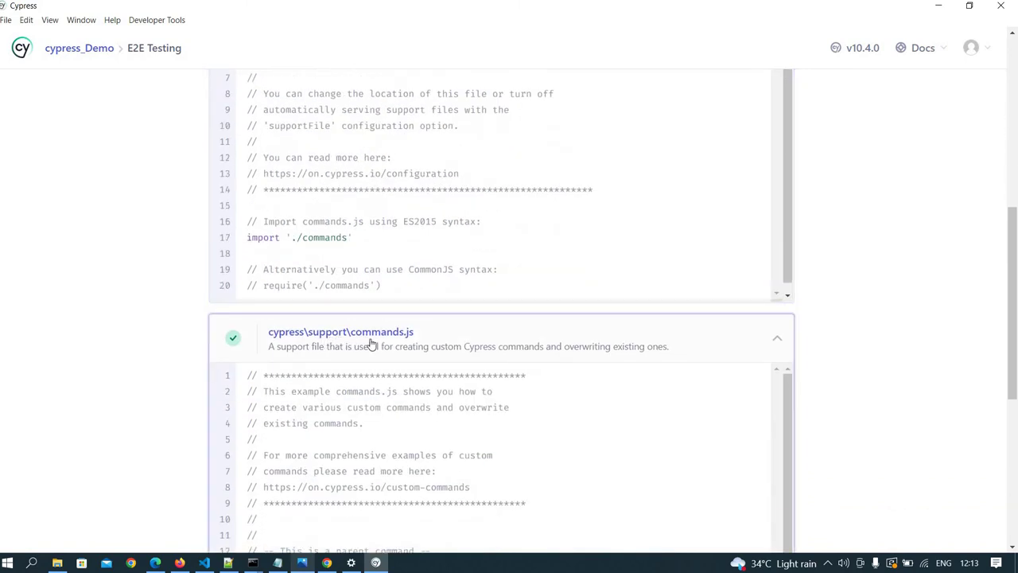
scroll(371, 343, down, 5)
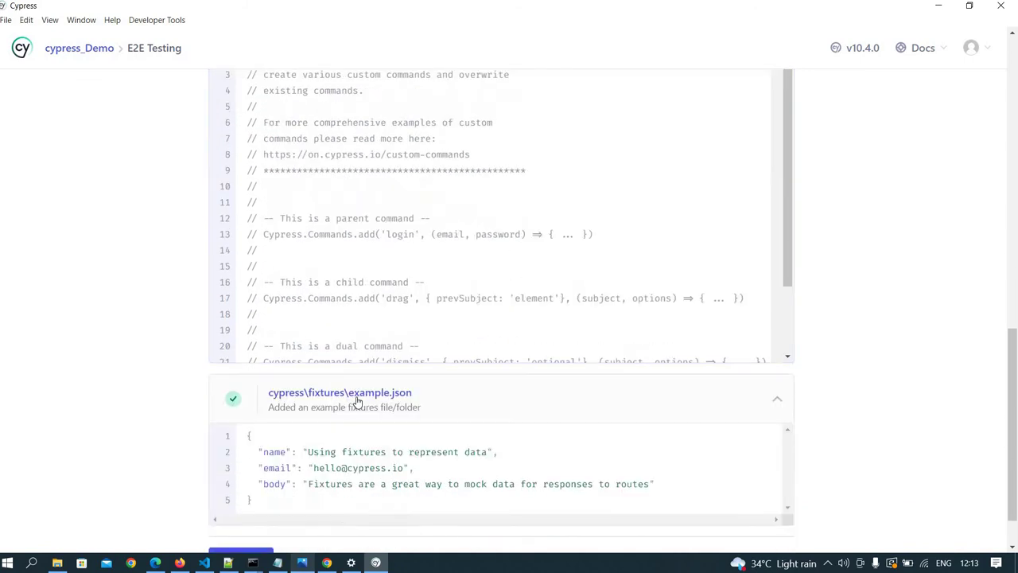
scroll(375, 403, down, 1)
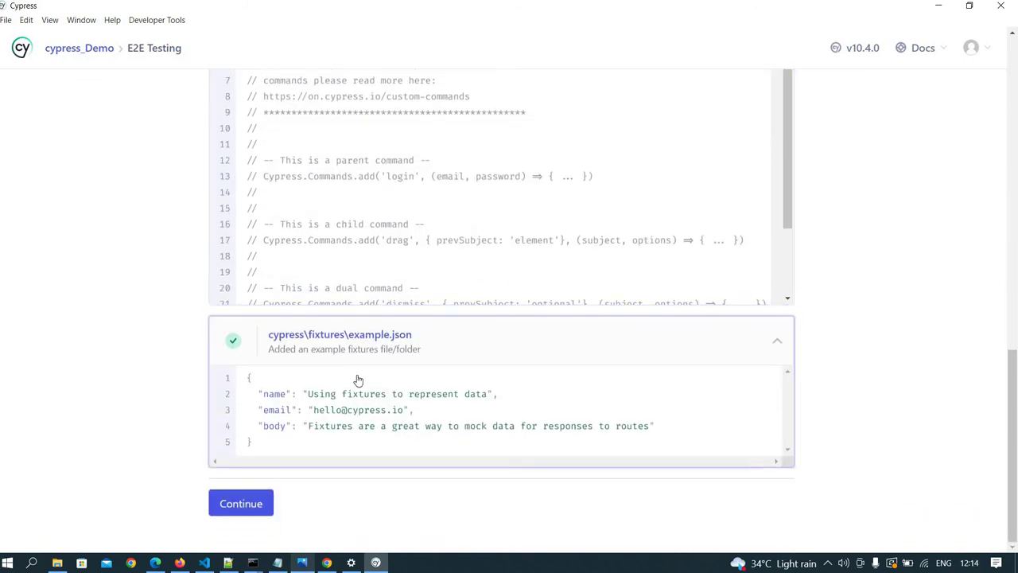
Switch to Visual Studio Code, collapse node_modules to check the project's new Cypress files, and return to the Cypress window.
click(204, 562)
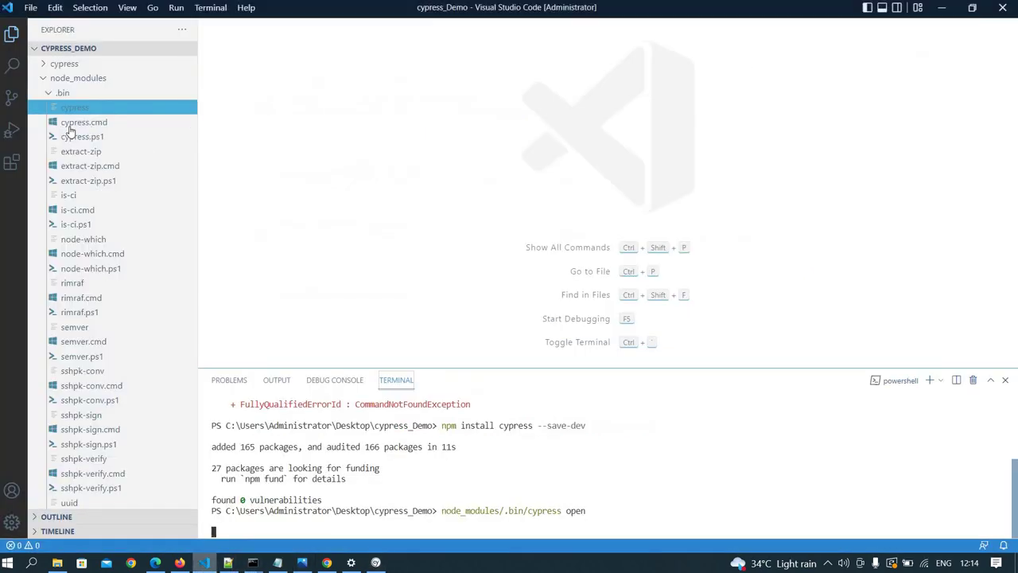
click(46, 78)
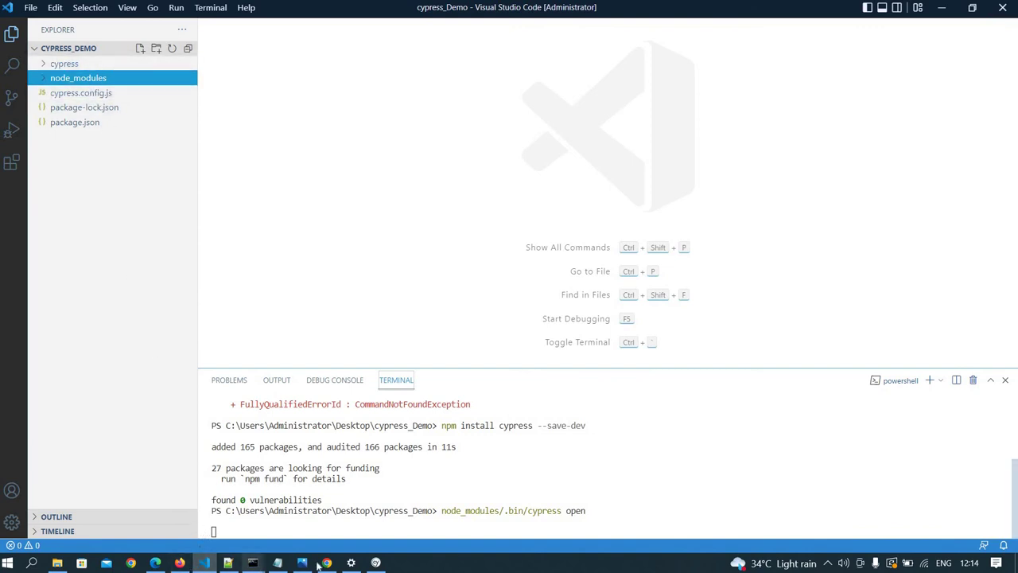
click(376, 562)
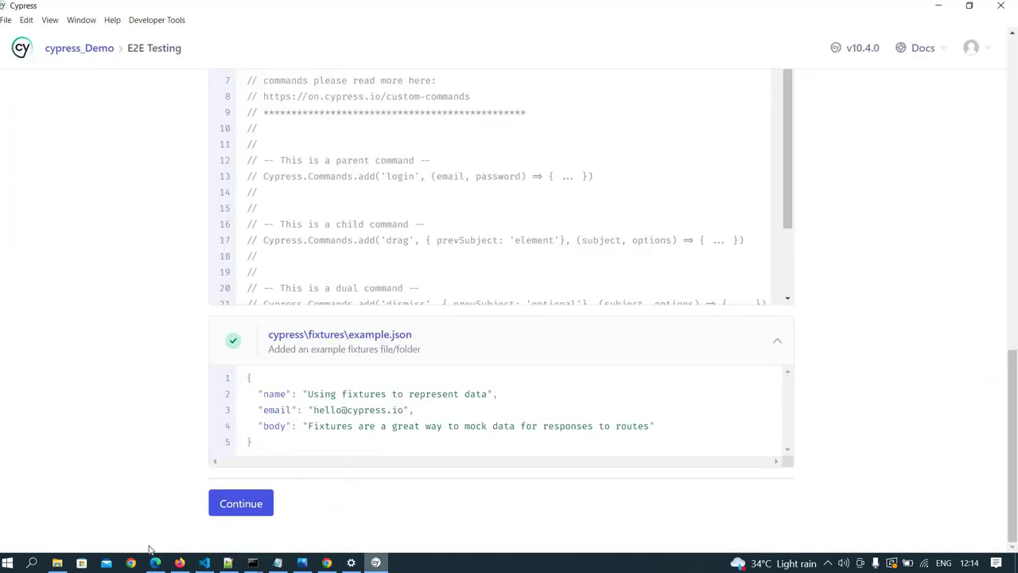
Accept the generated configuration files, start E2E testing in Chrome, and maximize the launched browser window.
click(243, 509)
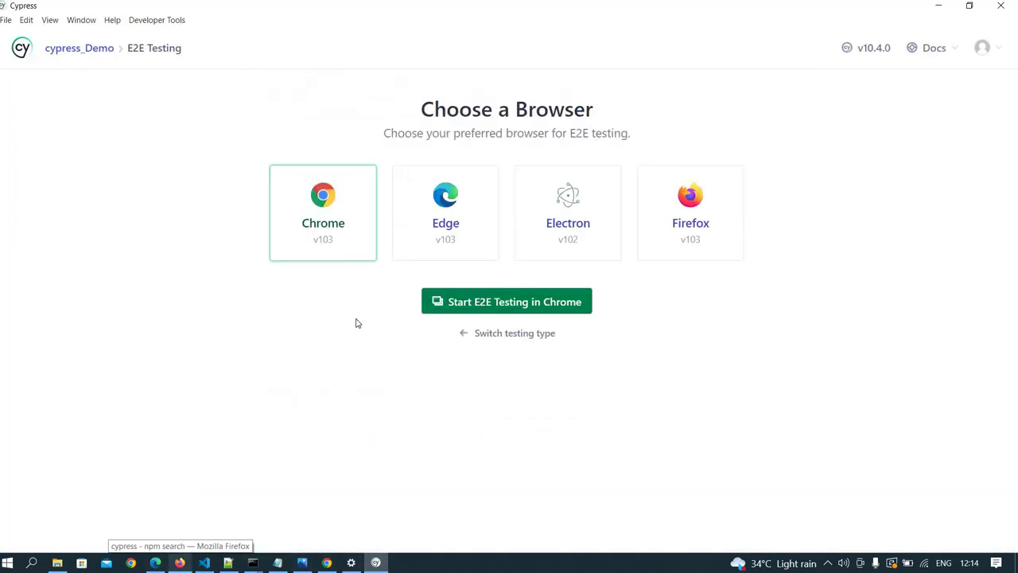
click(489, 308)
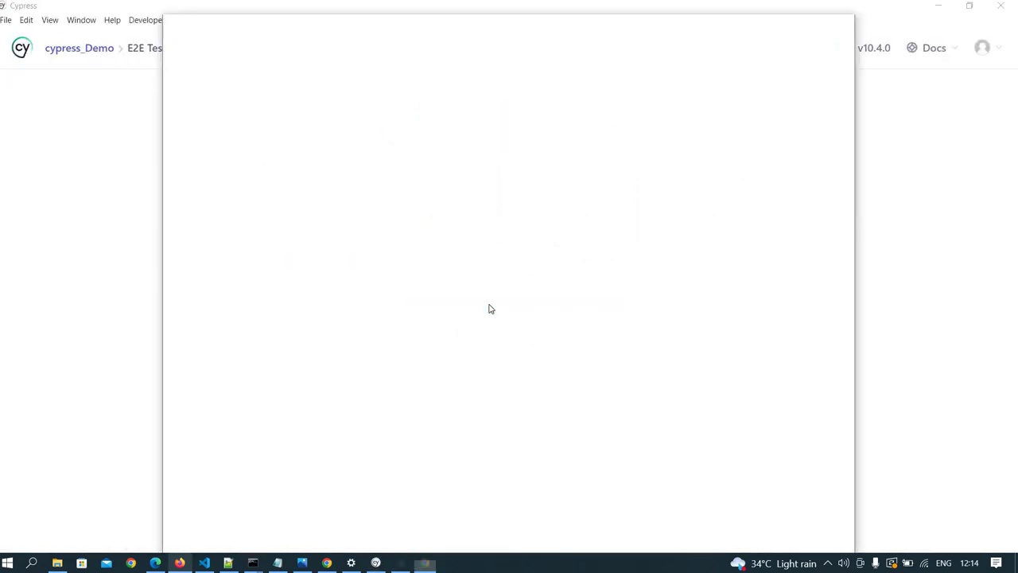
click(807, 26)
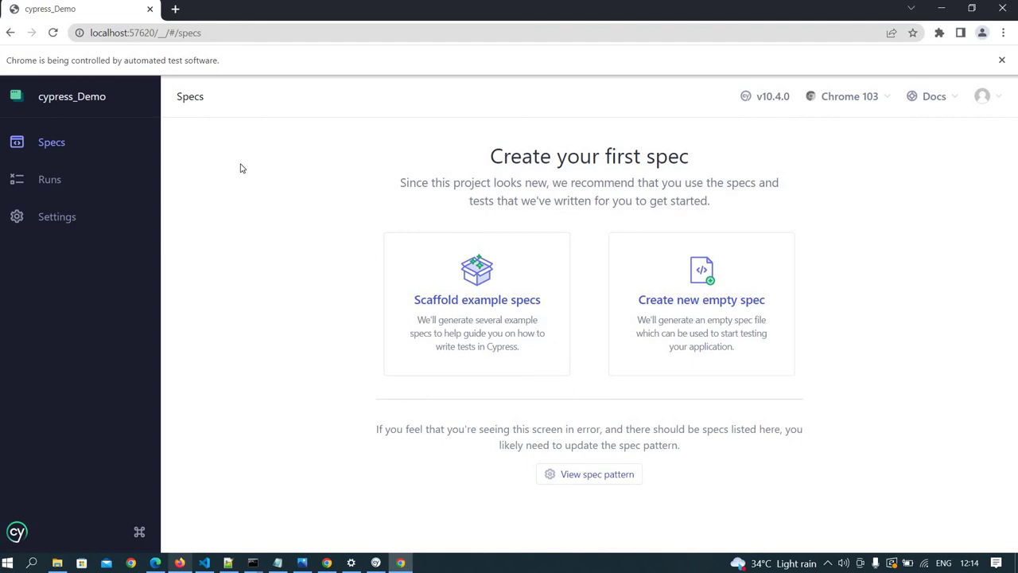
Examine the Runs page and the resolved configuration under Project Settings, and return to the Specs page.
click(55, 186)
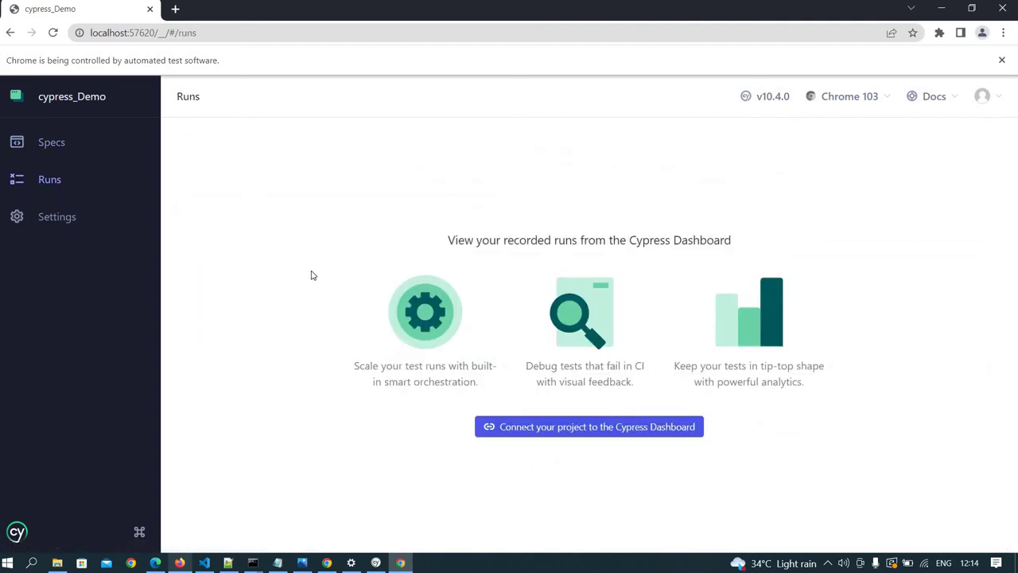
click(55, 213)
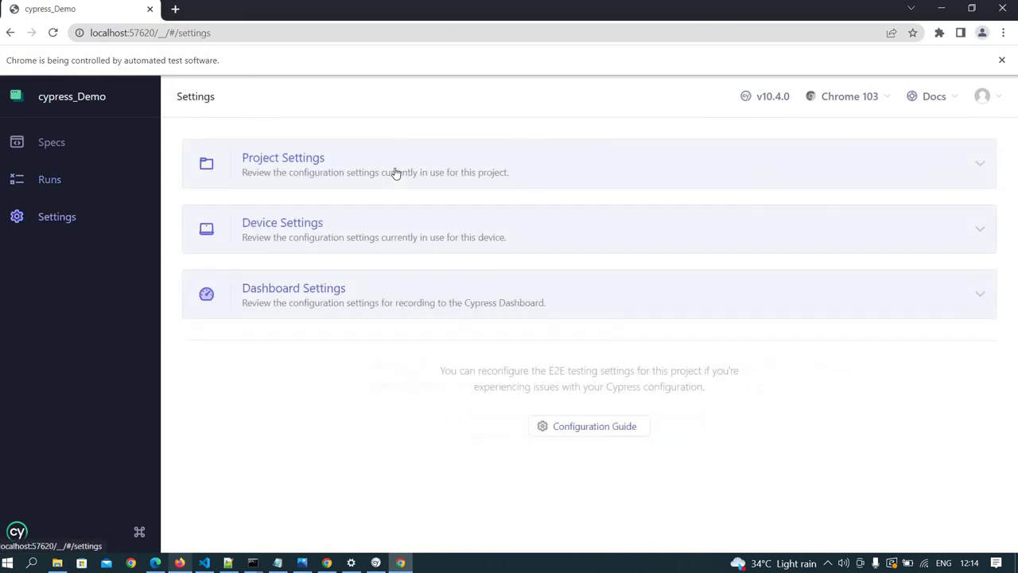
click(632, 170)
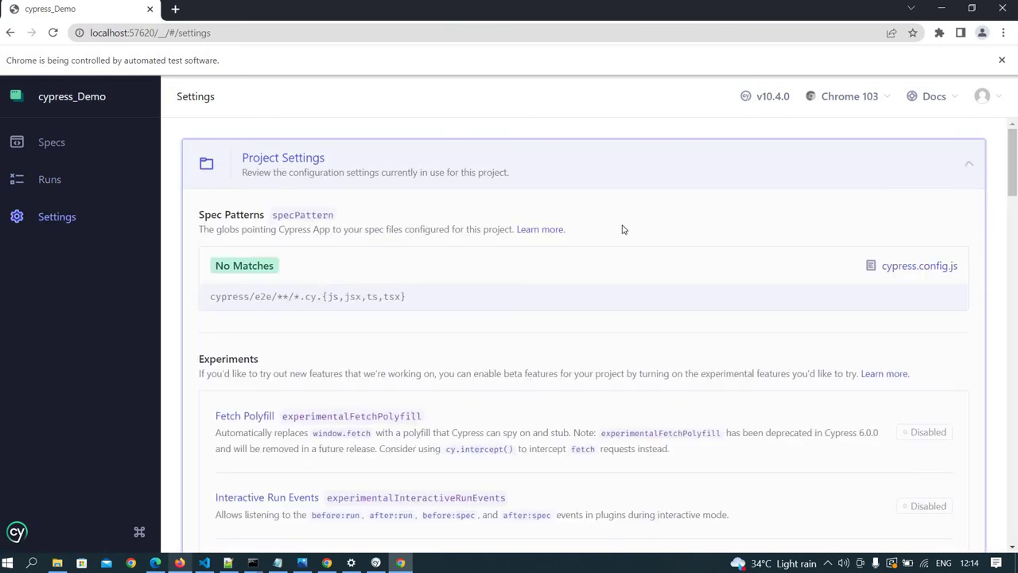
scroll(623, 229, down, 7)
scroll(596, 228, up, 3)
scroll(477, 255, down, 7)
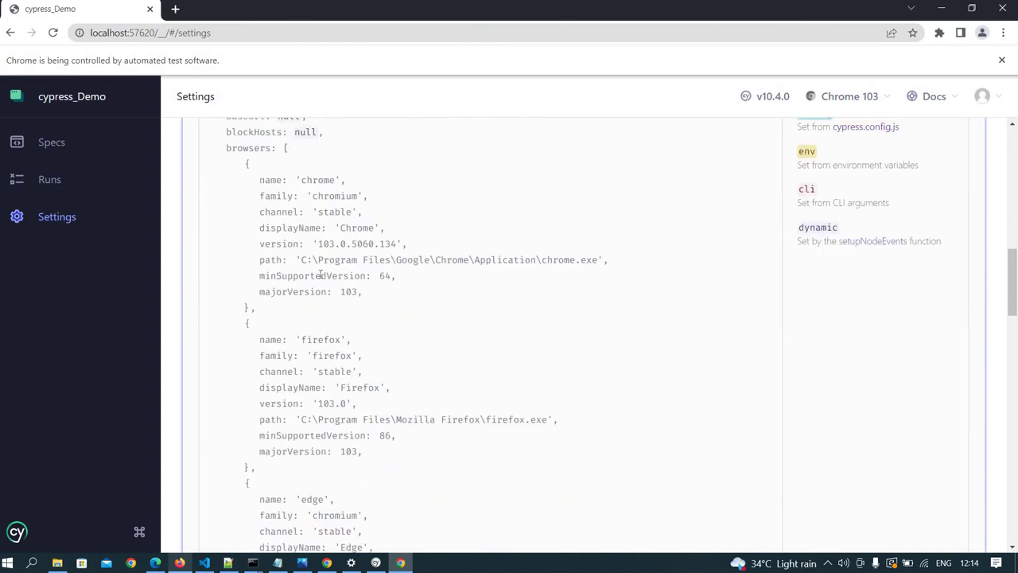
scroll(322, 231, down, 4)
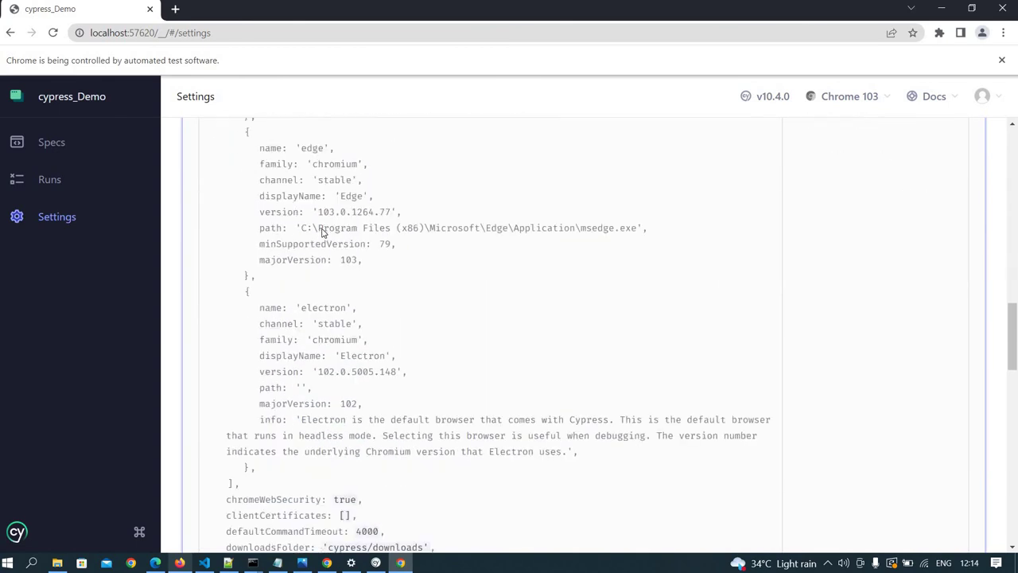
scroll(321, 229, down, 6)
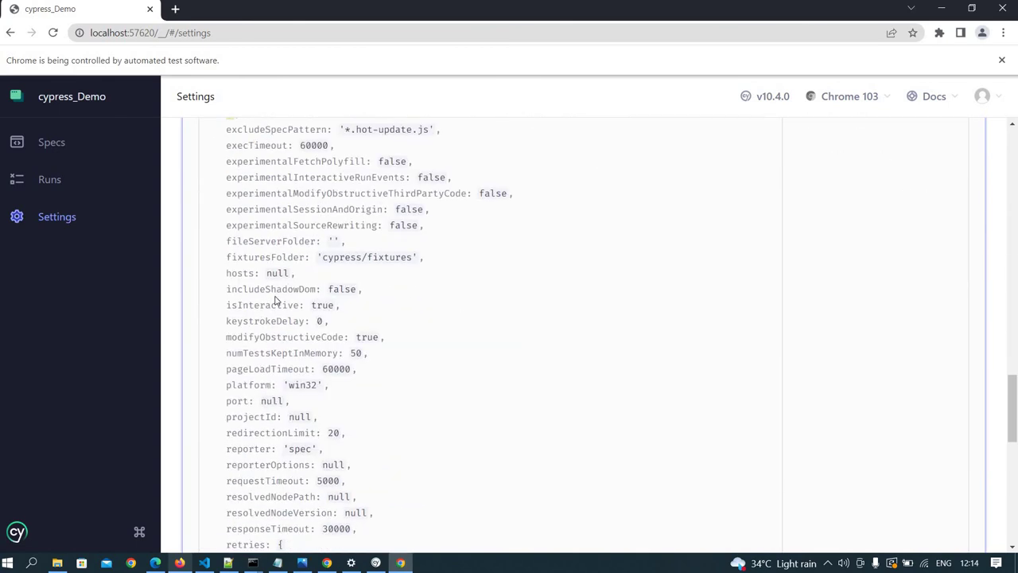
scroll(276, 296, down, 3)
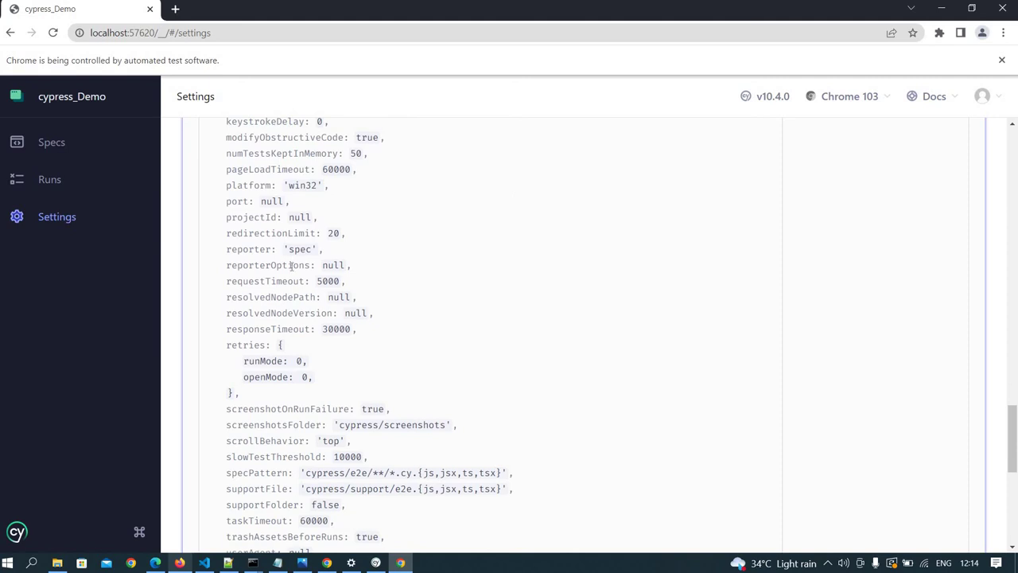
scroll(290, 265, down, 4)
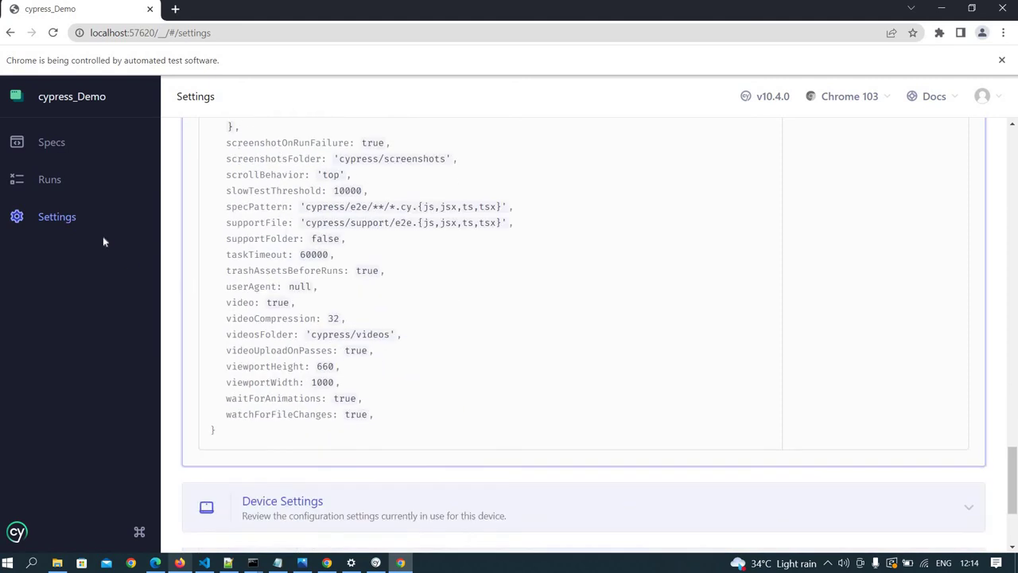
click(54, 143)
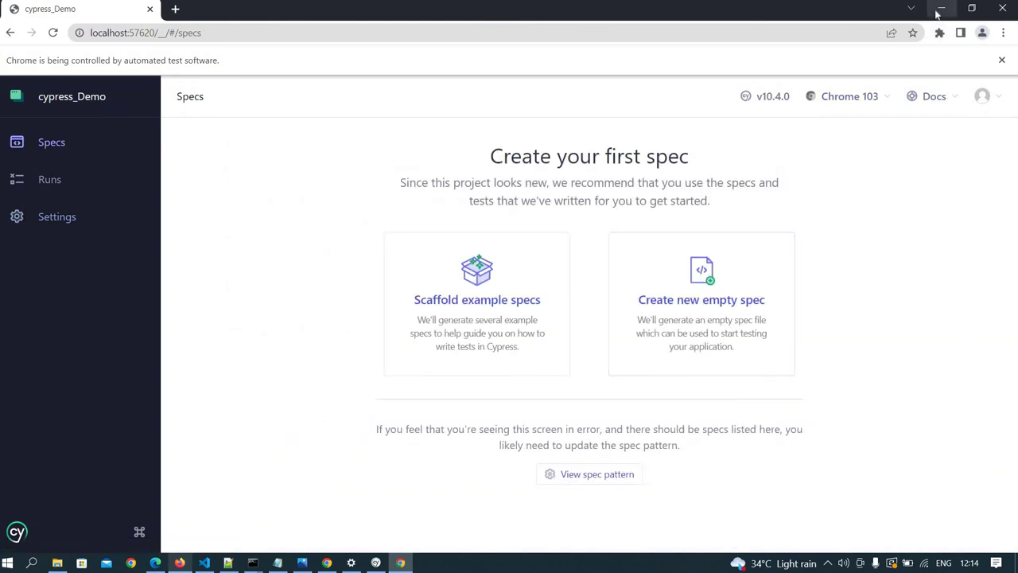
Minimize the test browser, switch to Visual Studio Code, and inspect the fixtures and support folders inside the cypress folder.
click(939, 10)
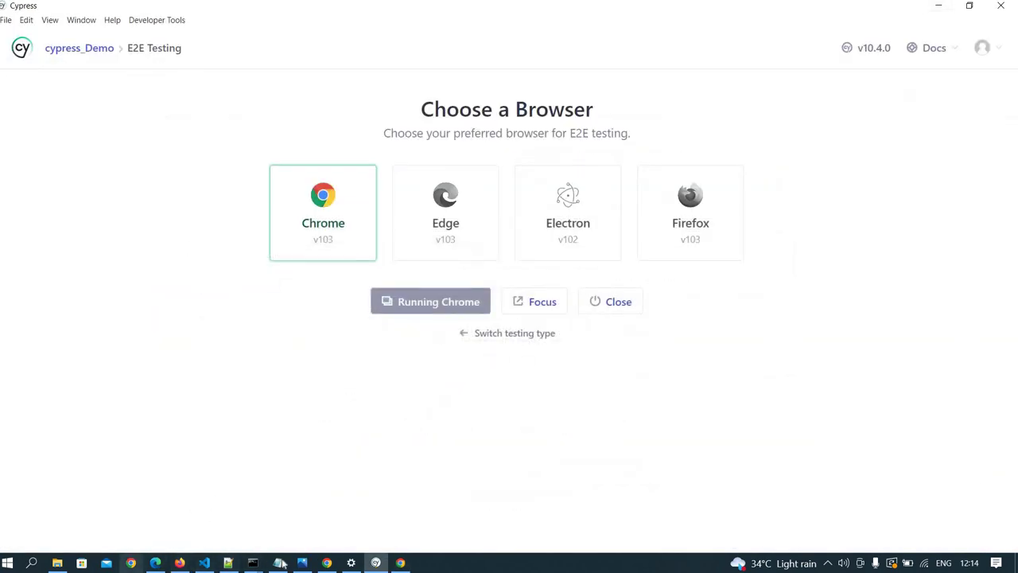
click(205, 562)
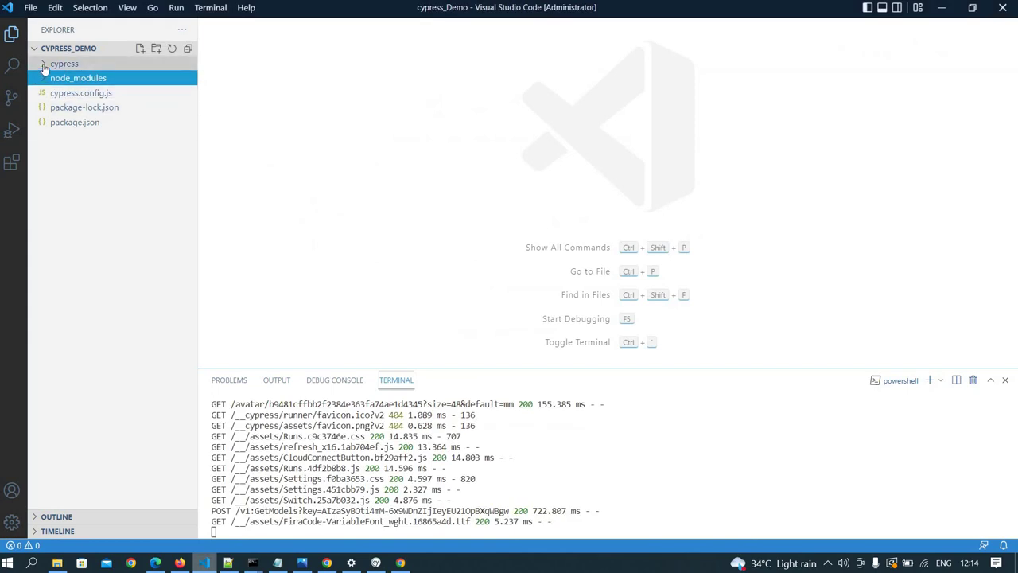
click(45, 65)
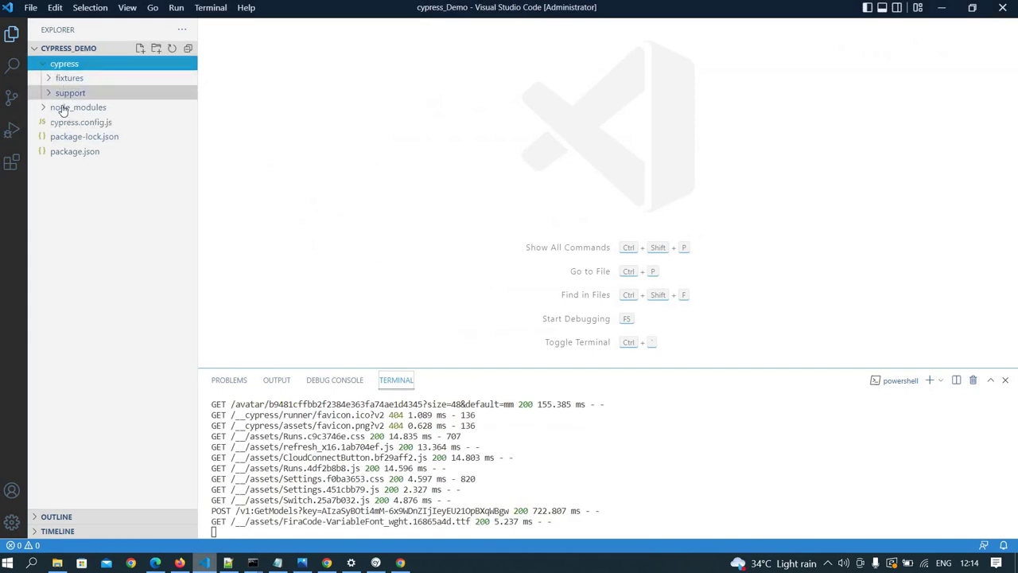
click(46, 78)
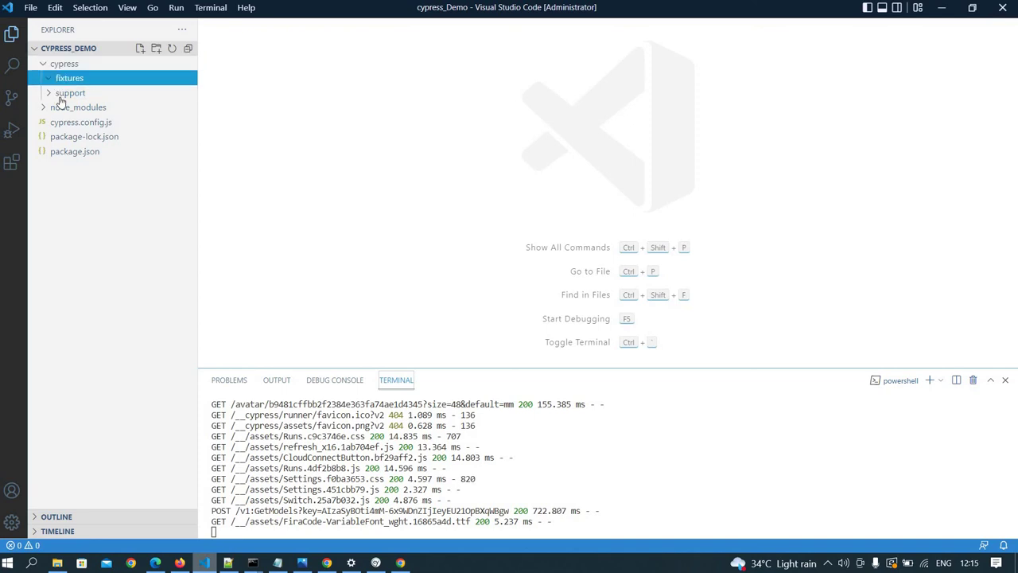
click(49, 81)
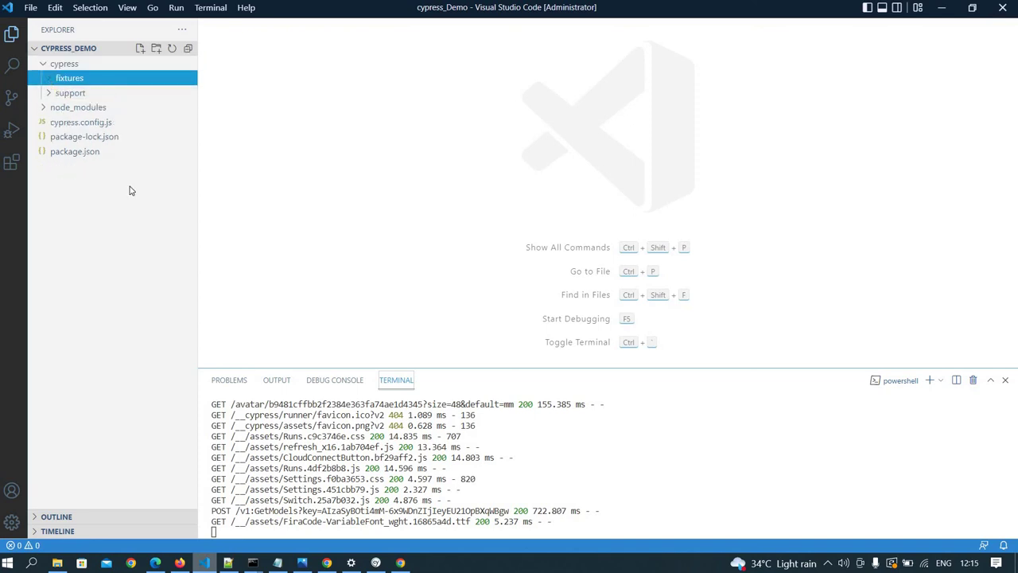
click(49, 95)
click(50, 95)
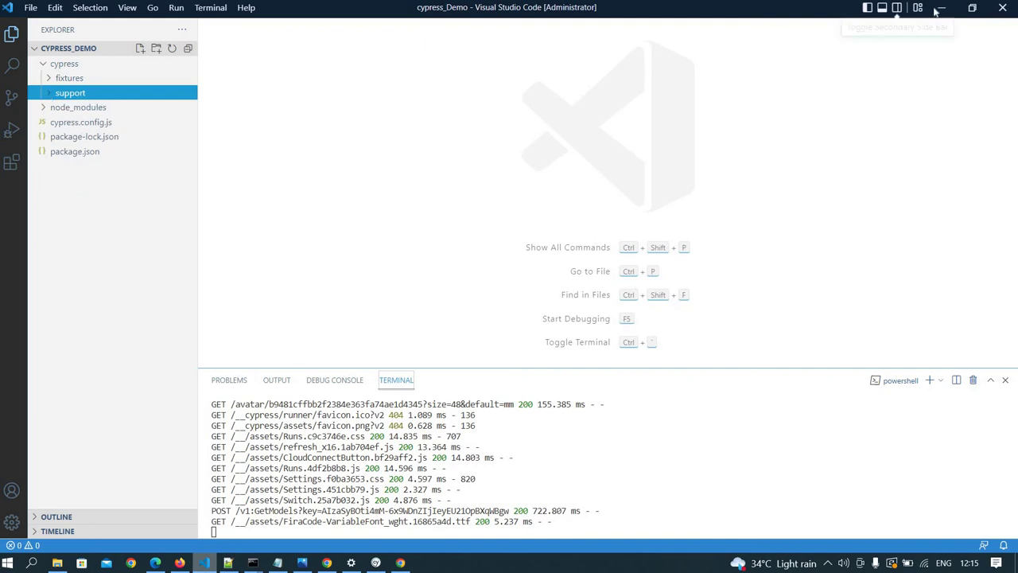
Switch to the test browser and start a new empty spec with the suggested path cypress\e2e\spec.cy.js.
key(alt+Tab)
click(529, 299)
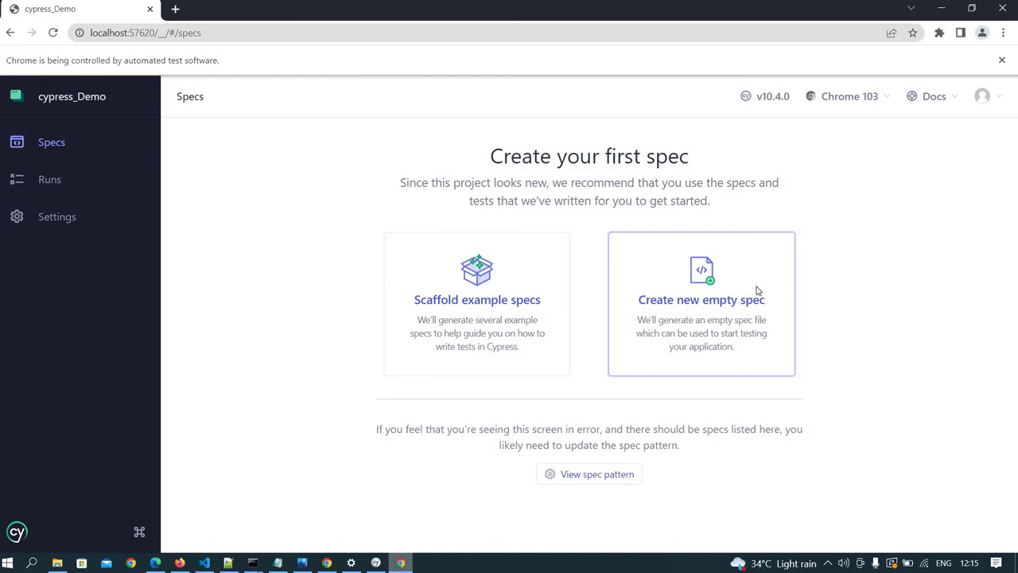
click(757, 291)
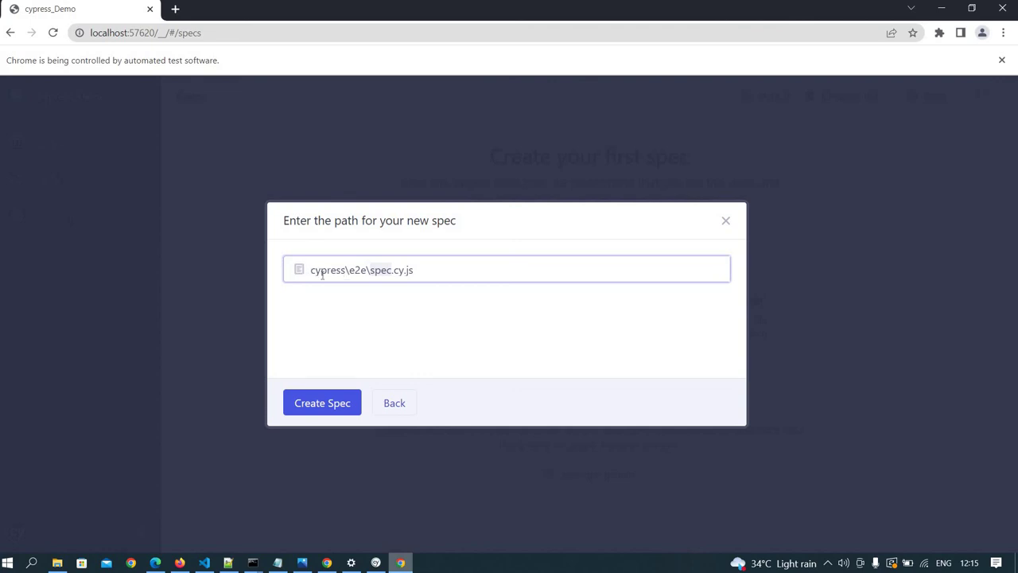
double_click(346, 269)
Check the cypress folder in Visual Studio Code, return to the test browser, and create and run the new spec.
click(205, 563)
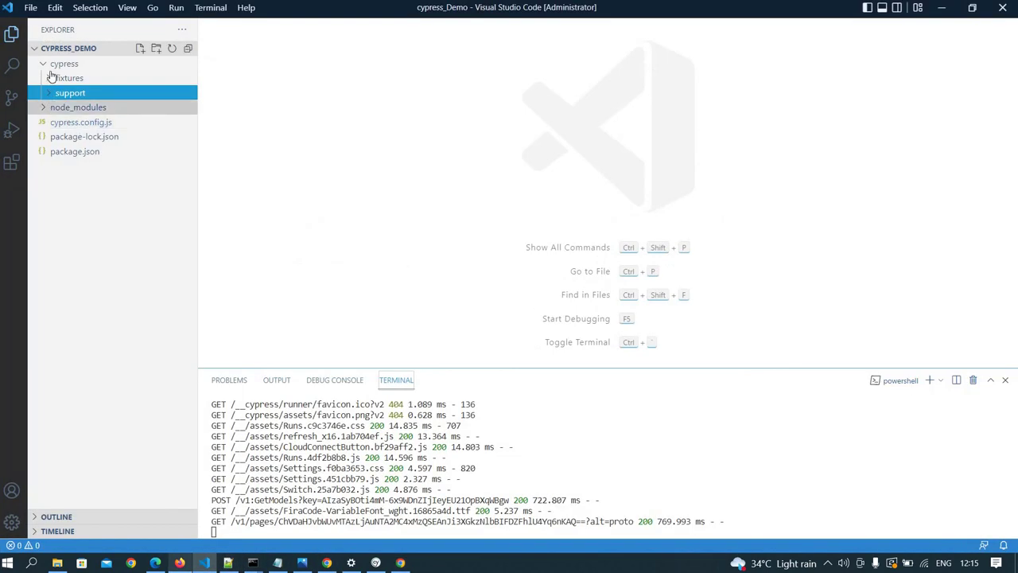
click(400, 562)
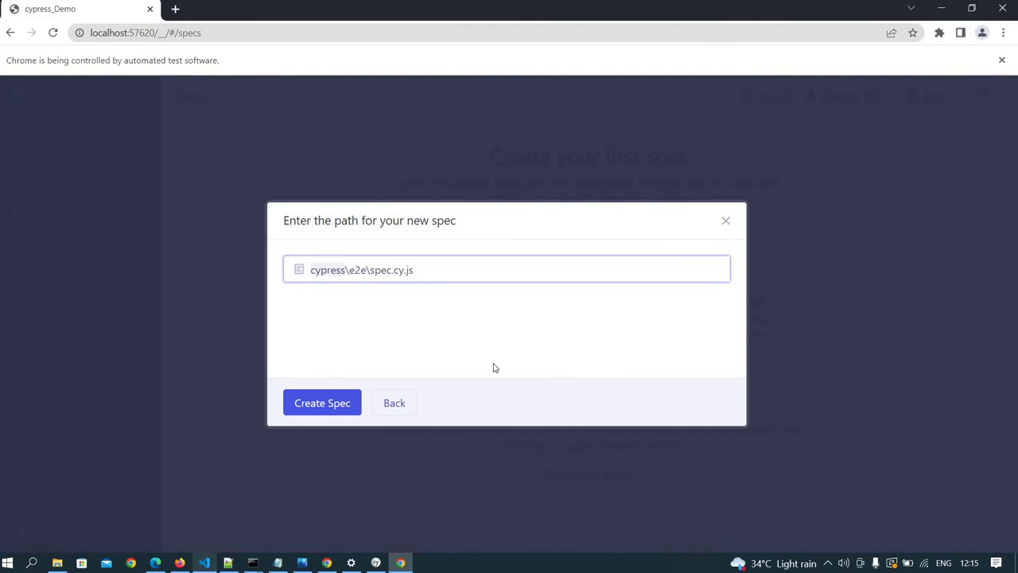
click(315, 405)
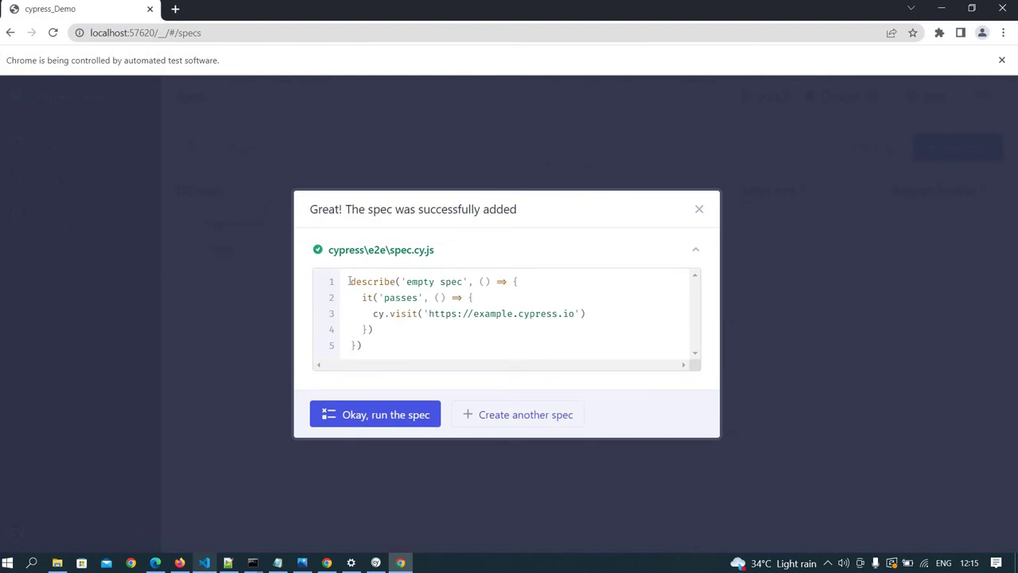
click(383, 418)
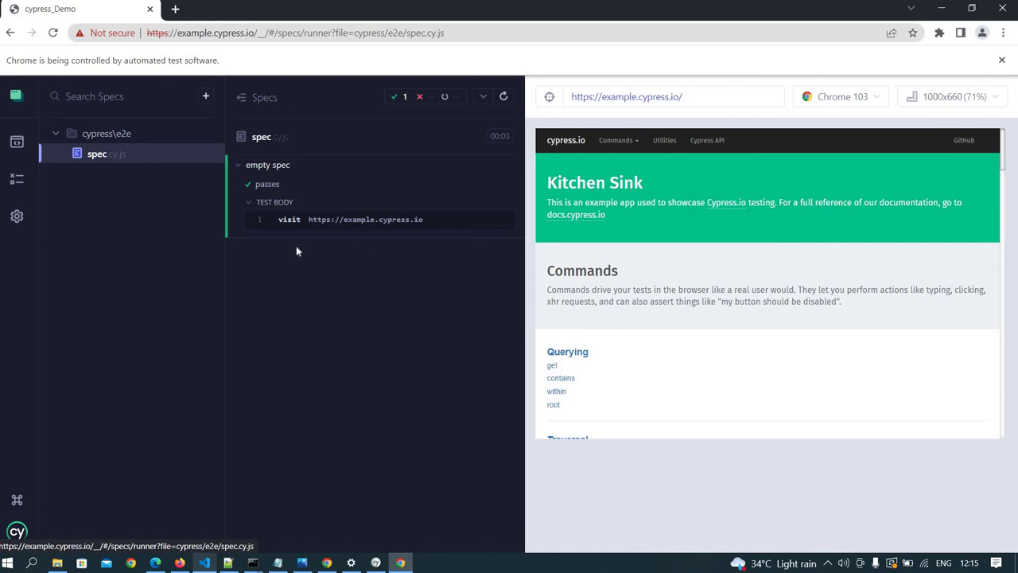
Minimize the test browser, switch to Visual Studio Code, and examine the code of spec.cy.js in the e2e folder, collapsing the folder when done.
click(941, 10)
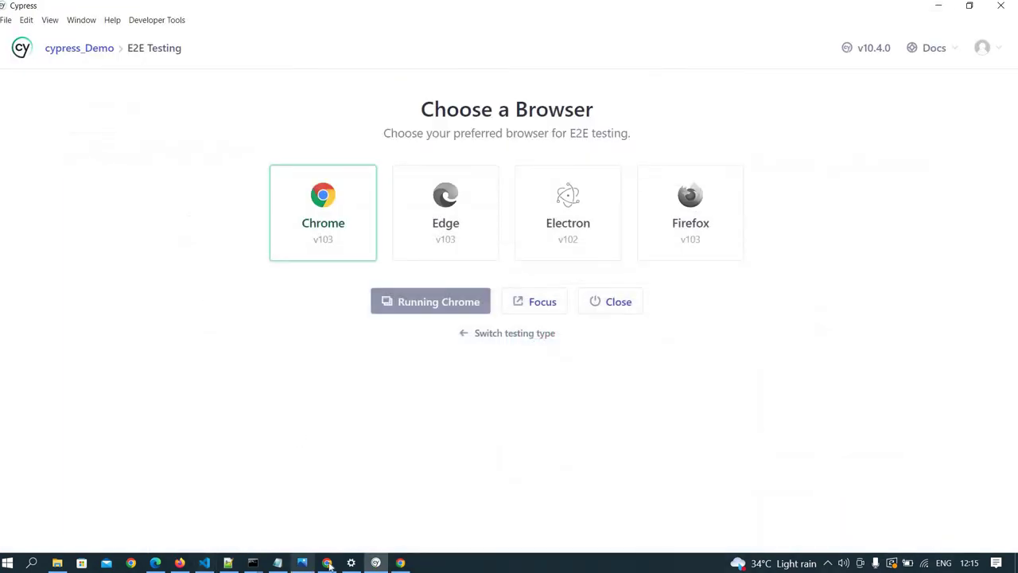
click(204, 562)
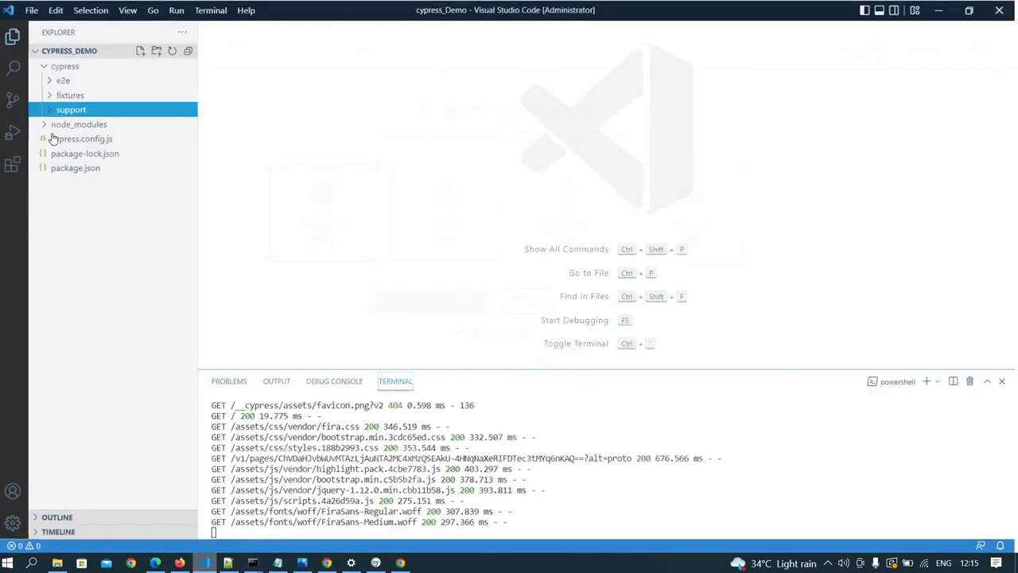
click(61, 78)
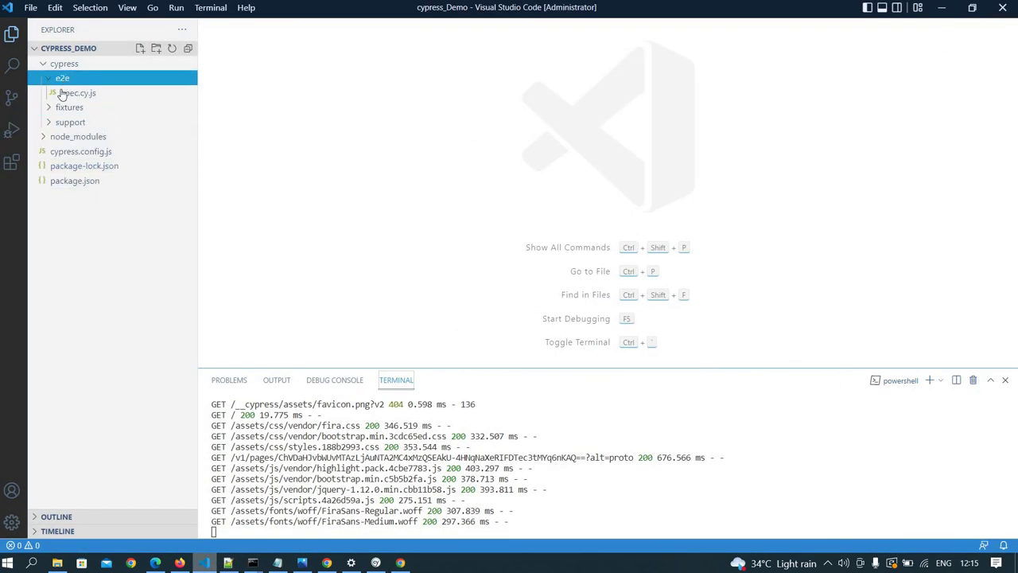
click(78, 94)
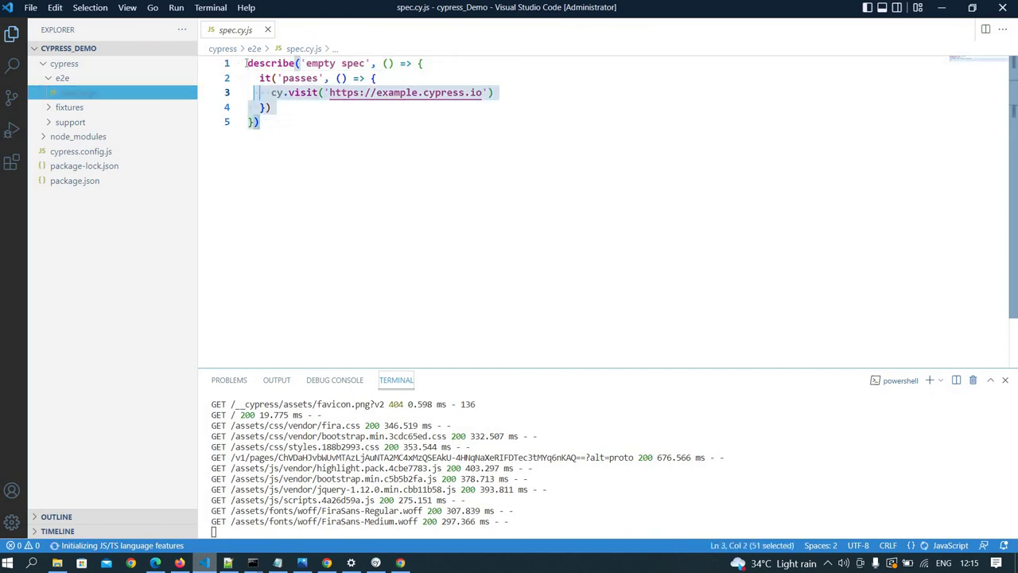
click(394, 200)
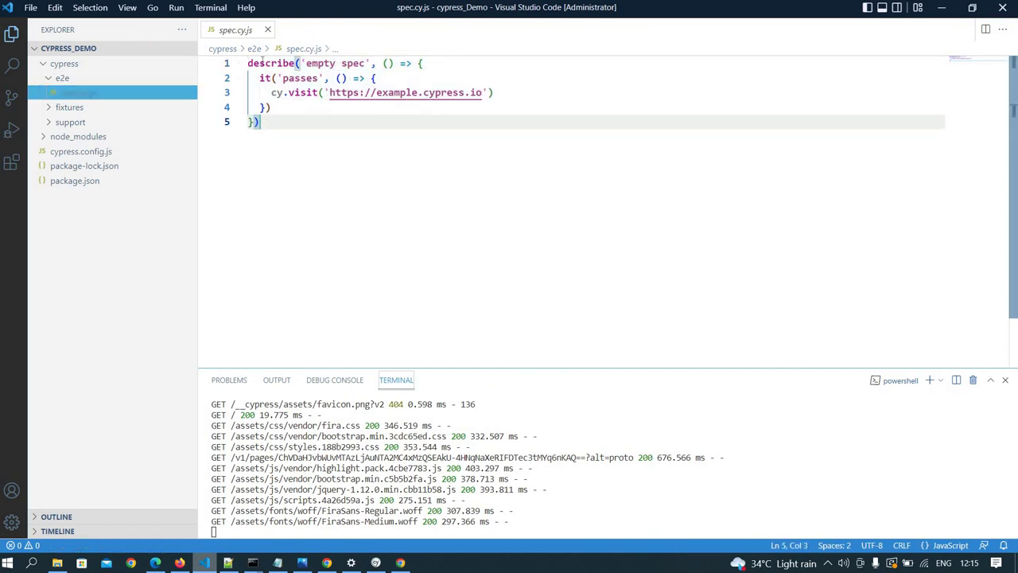
click(50, 80)
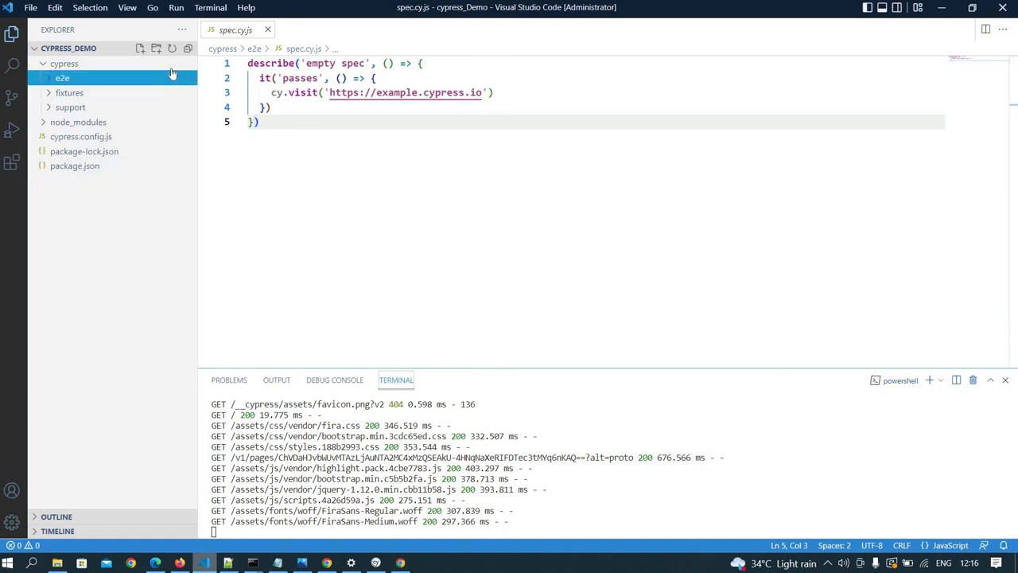